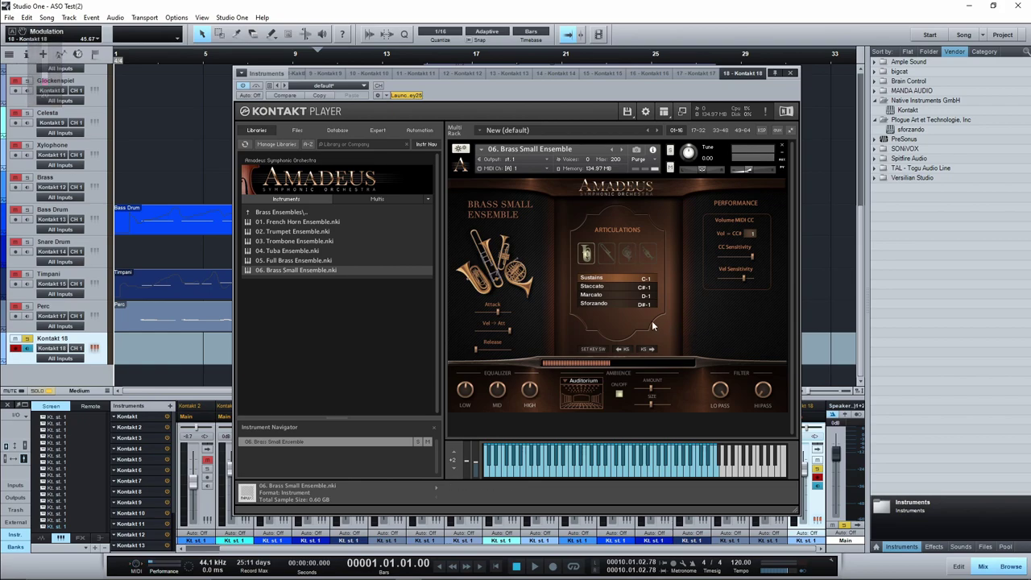
Step: Audition the Staccato, Marcato and Sforzando articulations of the Brass Small Ensemble with only the tubas active
{"action": "left_click", "coordinate": [613, 286]}
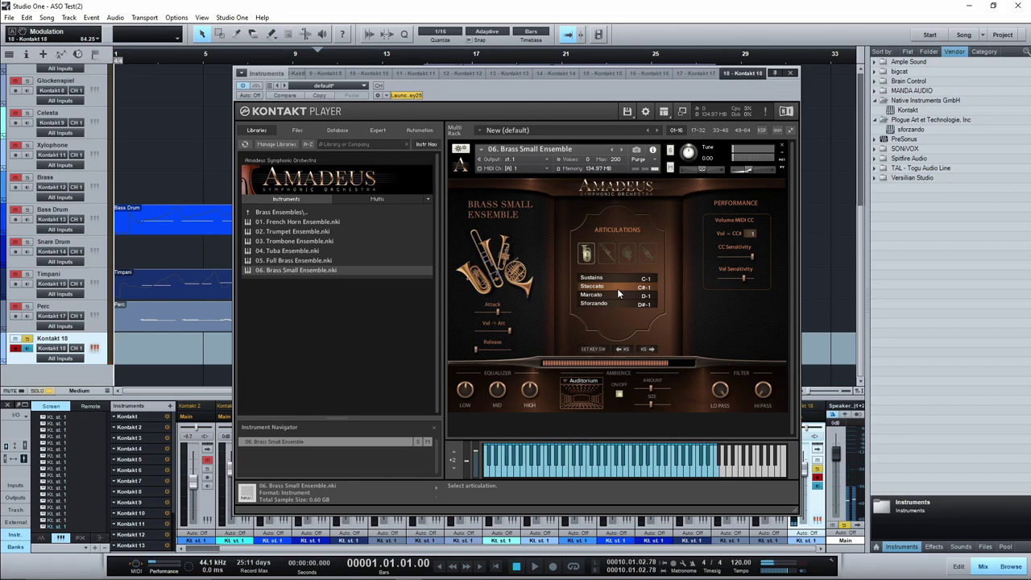
{"action": "left_click", "coordinate": [612, 299]}
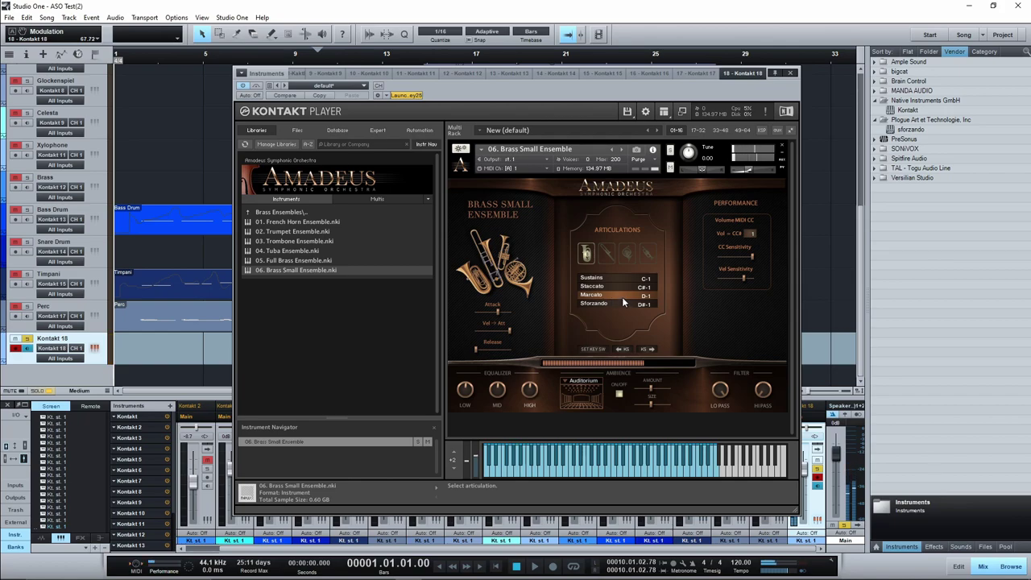
{"action": "left_click", "coordinate": [615, 302]}
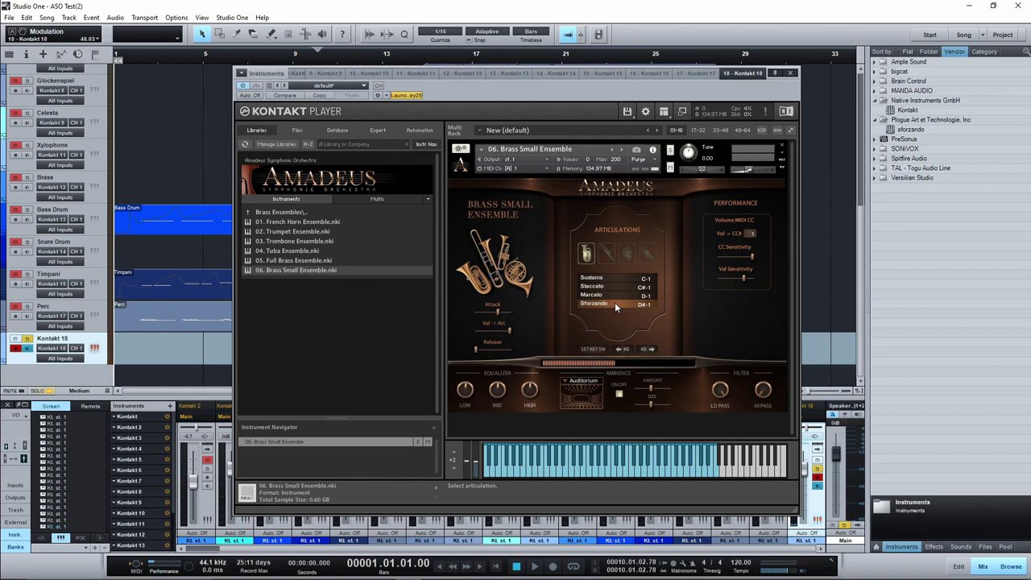
Step: Audition the Sustains, Staccato, Marcato and Sforzando articulations of the Brass Small Ensemble with only the trombones active
{"action": "left_click", "coordinate": [600, 278]}
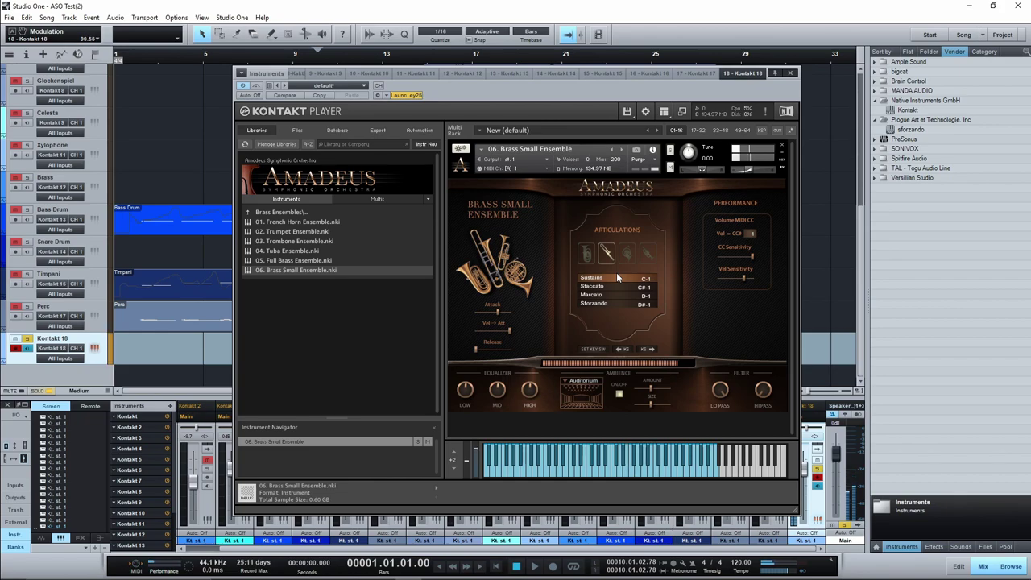
{"action": "left_click", "coordinate": [611, 283]}
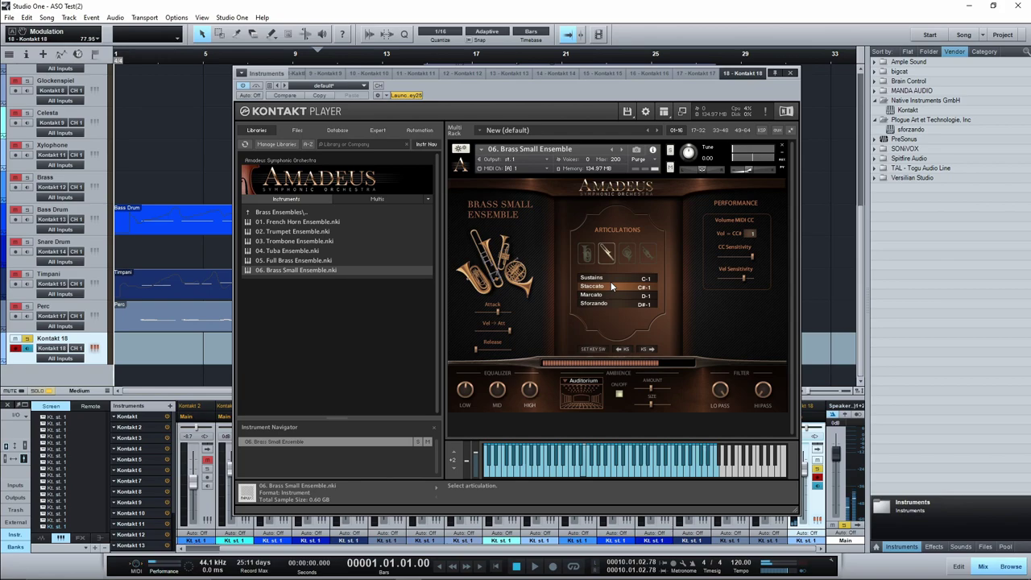
{"action": "left_click", "coordinate": [600, 295]}
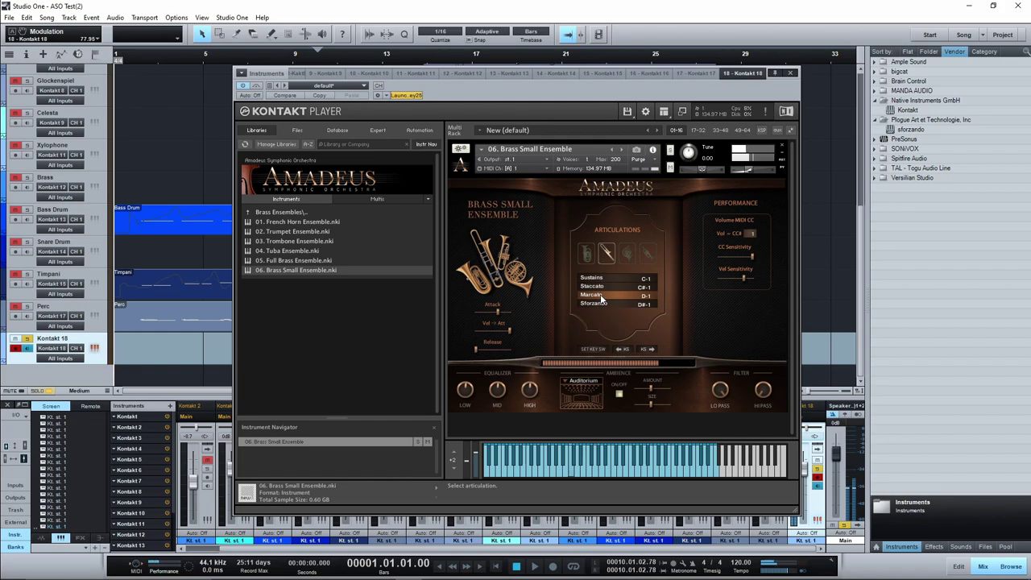
{"action": "left_click", "coordinate": [597, 303]}
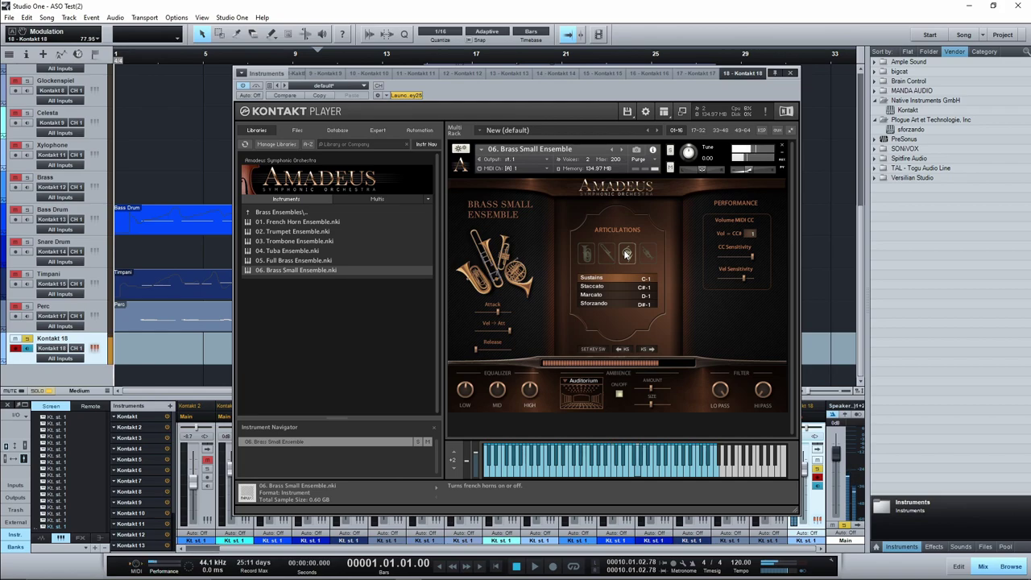
Step: Audition the Staccato, Marcato and Sforzando articulations of the Brass Small Ensemble with only the French horns active
{"action": "left_click", "coordinate": [598, 295]}
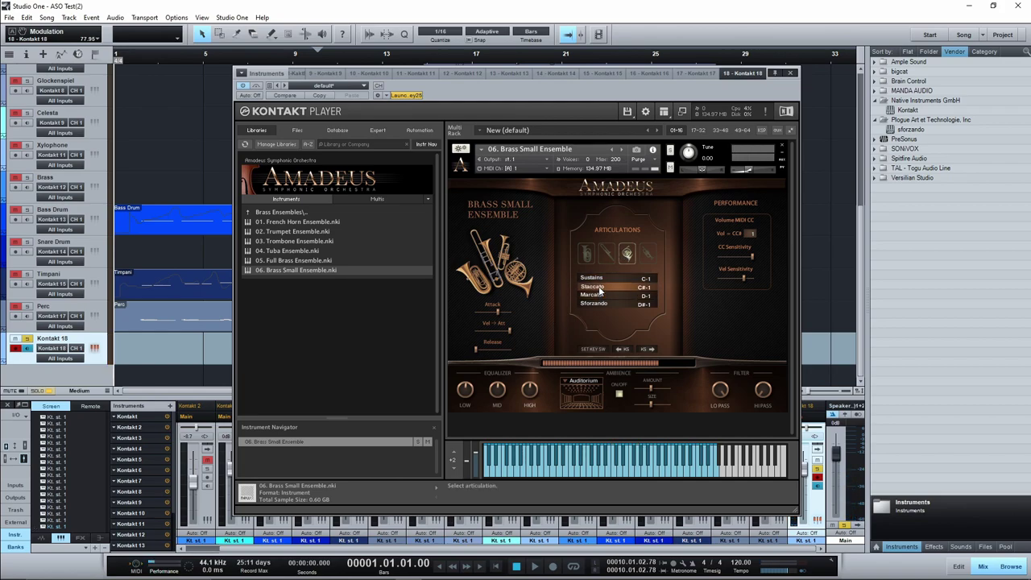
{"action": "left_click", "coordinate": [617, 295]}
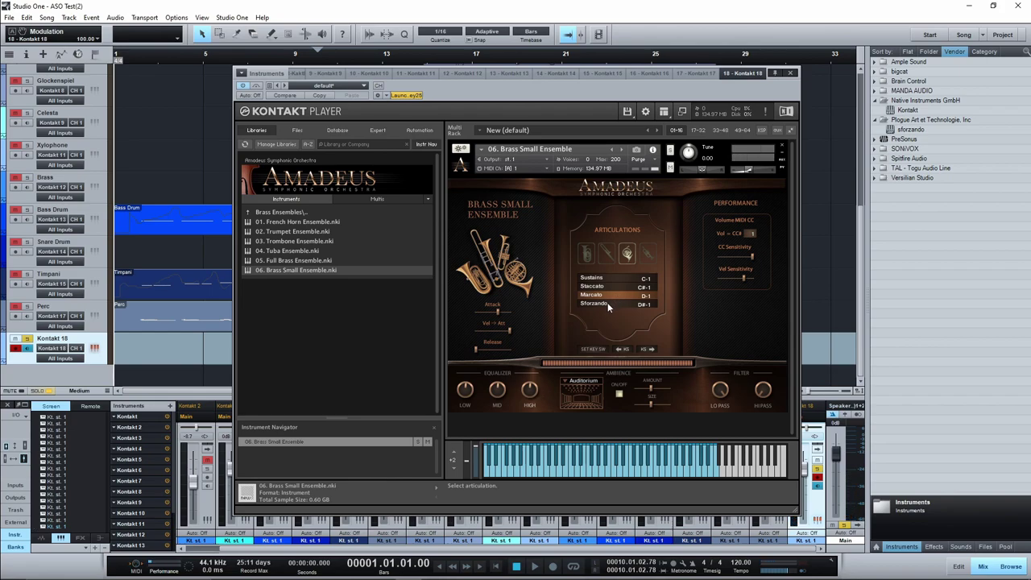
{"action": "left_click", "coordinate": [608, 302]}
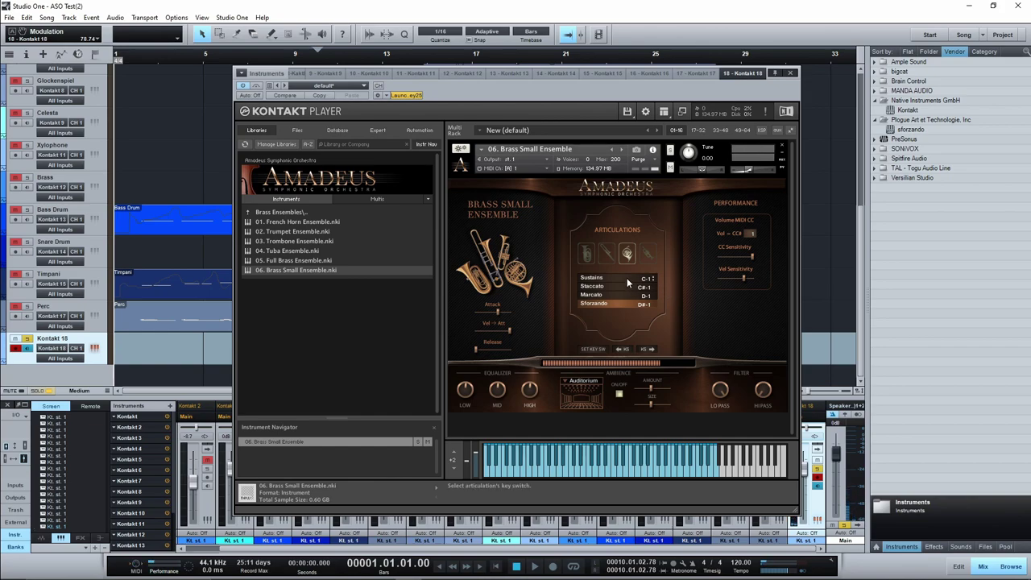
Step: Audition the Brass Small Ensemble trumpets with Sustains, Staccato, Marcato and Sforzando, and return the ensemble to Sustains
{"action": "left_click", "coordinate": [627, 281]}
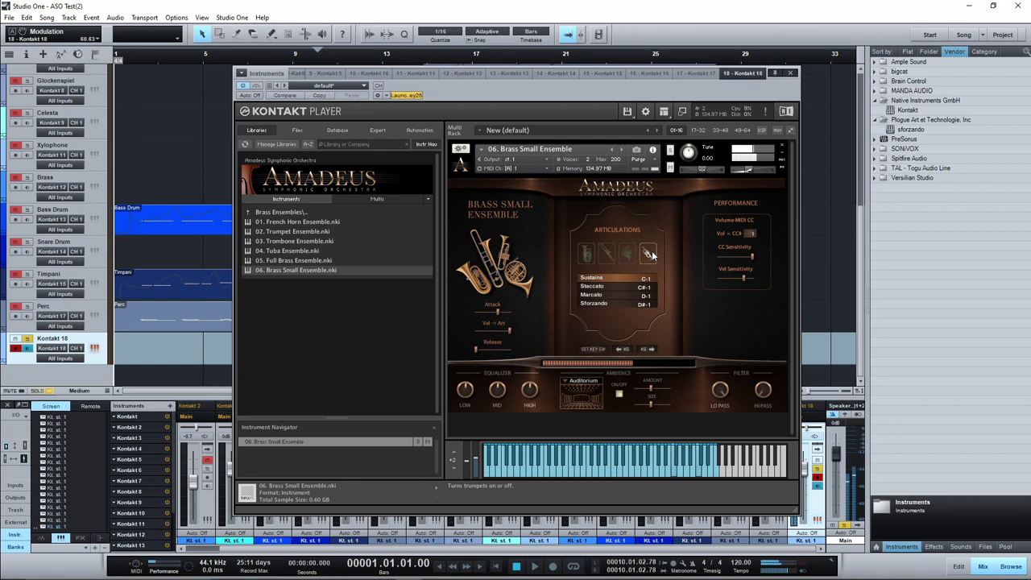
{"action": "left_click", "coordinate": [601, 288]}
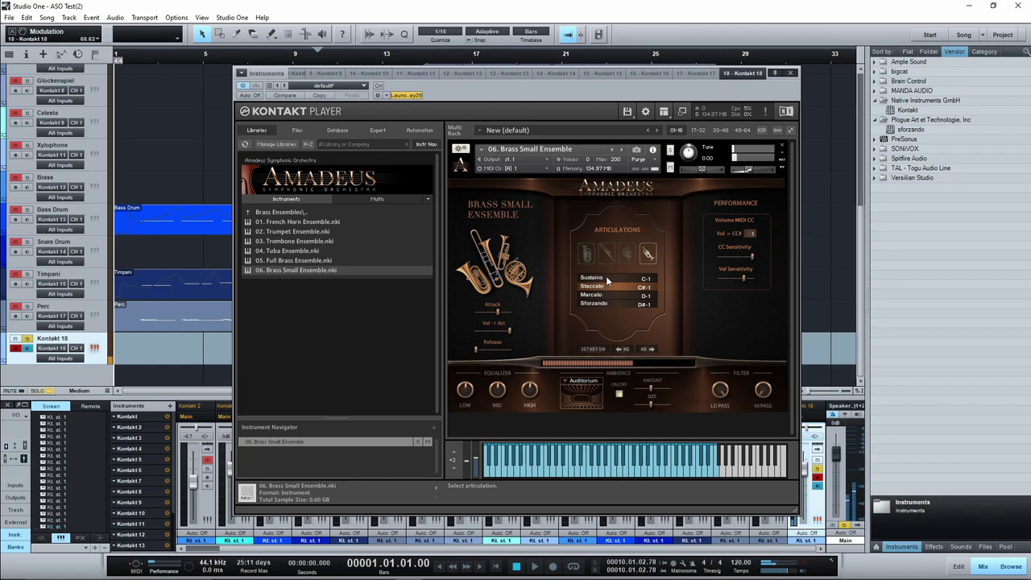
{"action": "left_click", "coordinate": [602, 295]}
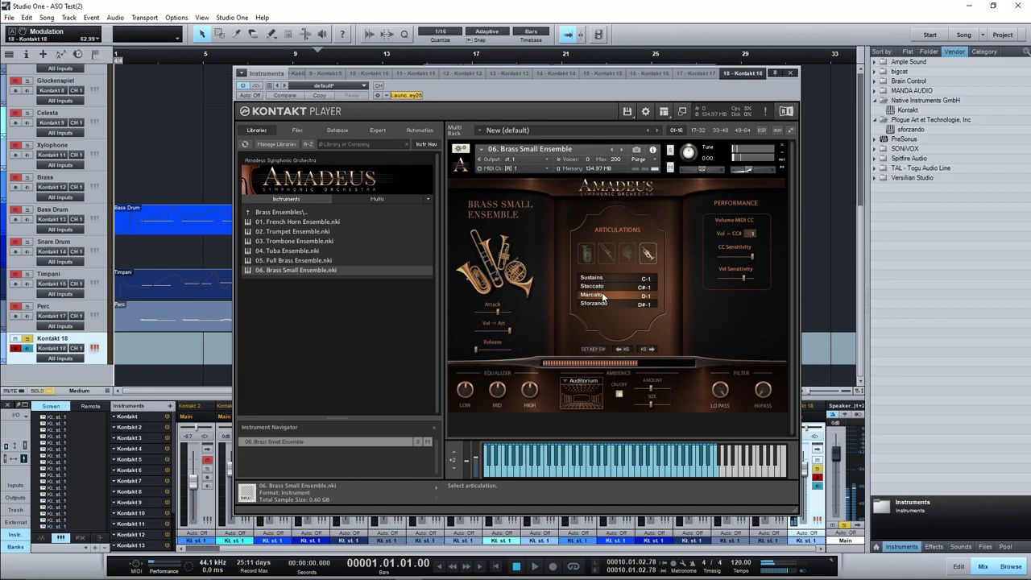
{"action": "left_click", "coordinate": [600, 305]}
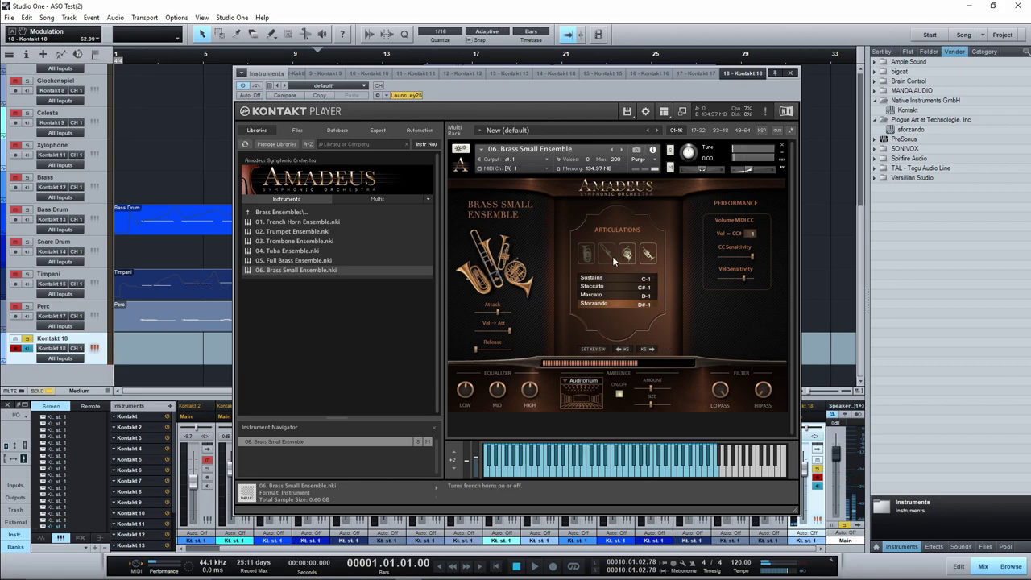
{"action": "left_click", "coordinate": [594, 278]}
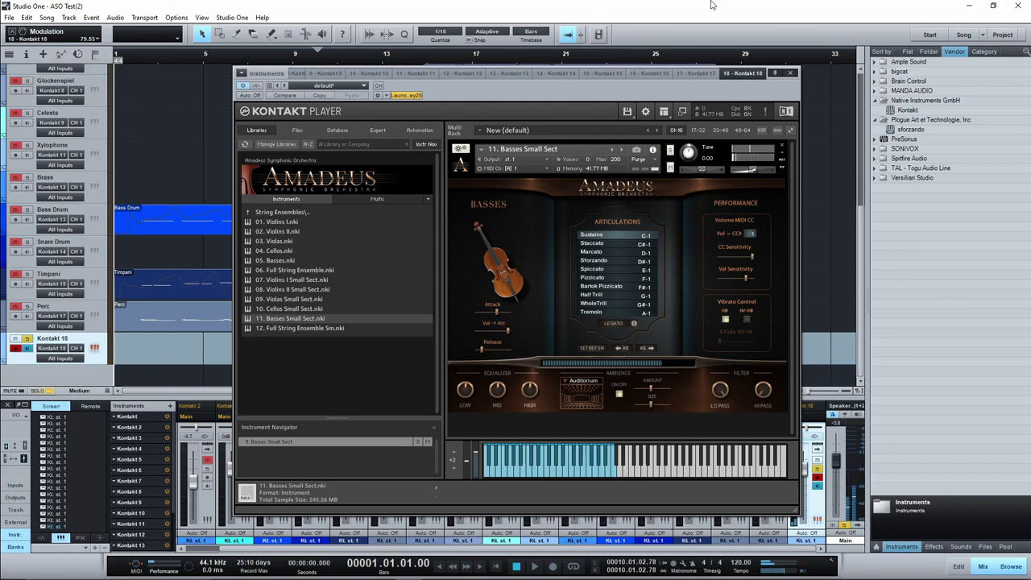
Step: Audition the Basses Small Sect articulations in order from Staccato through Tremolo
{"action": "left_click", "coordinate": [606, 243]}
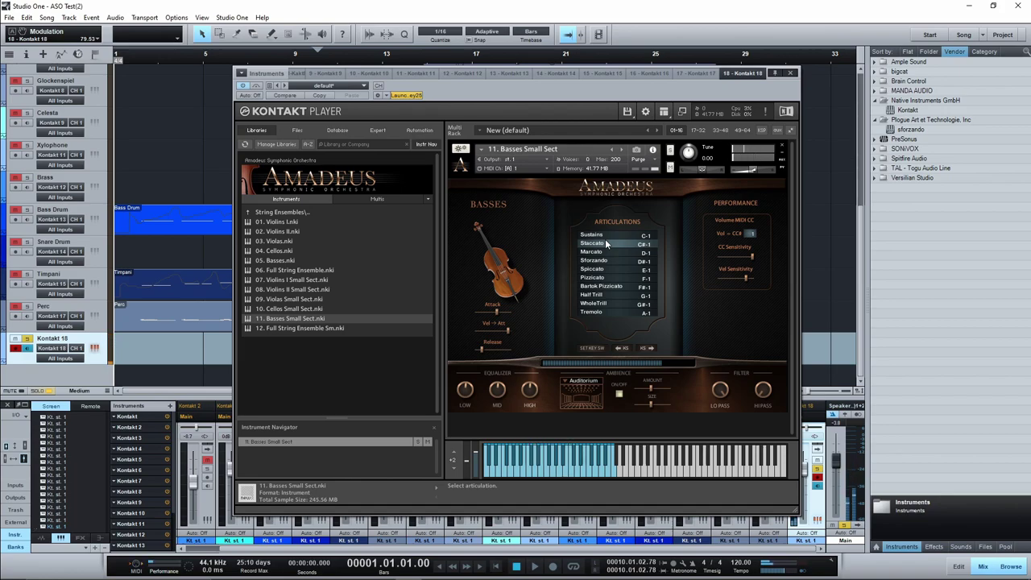
{"action": "left_click", "coordinate": [597, 253]}
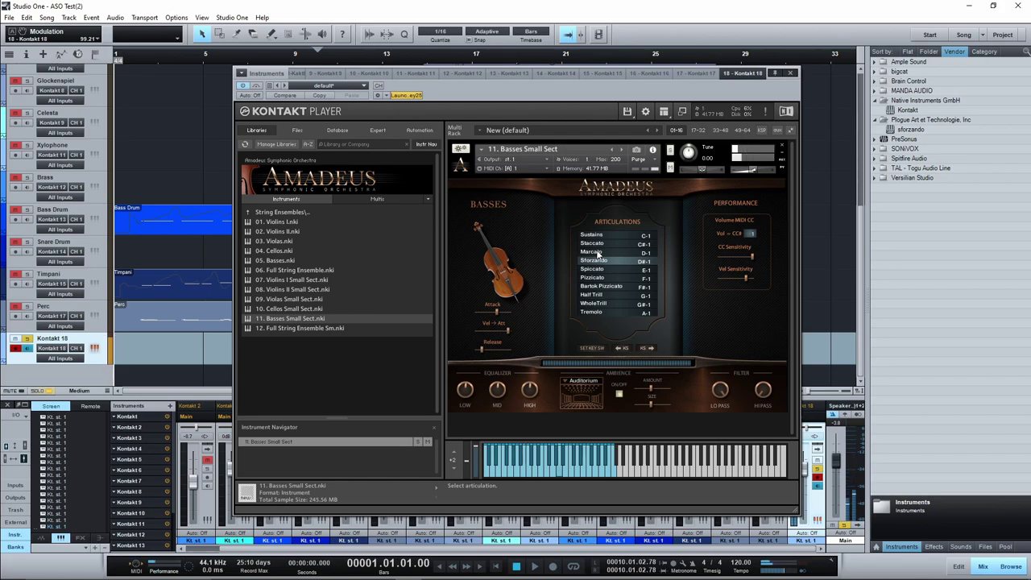
{"action": "left_click", "coordinate": [599, 269]}
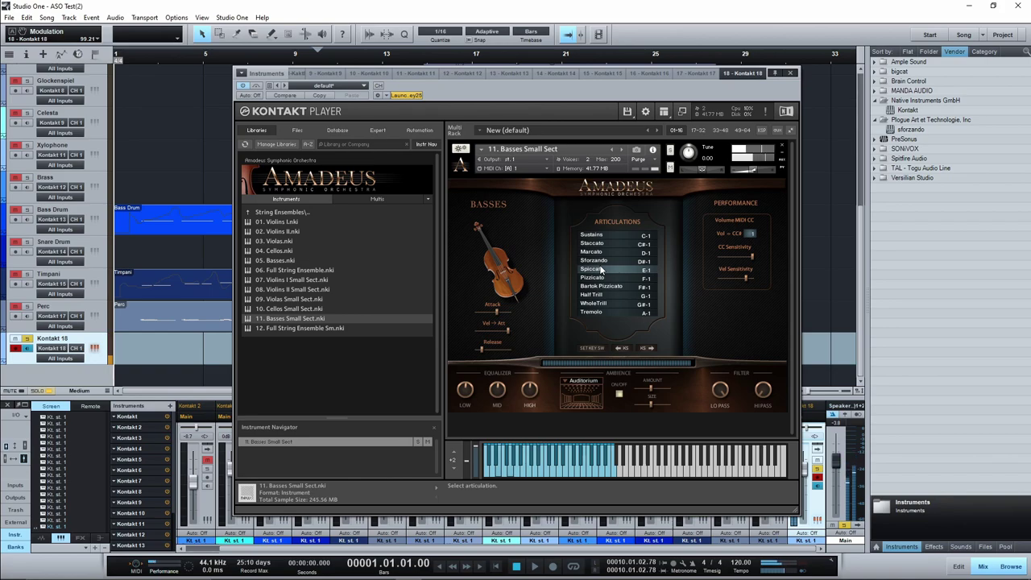
{"action": "left_click", "coordinate": [602, 278]}
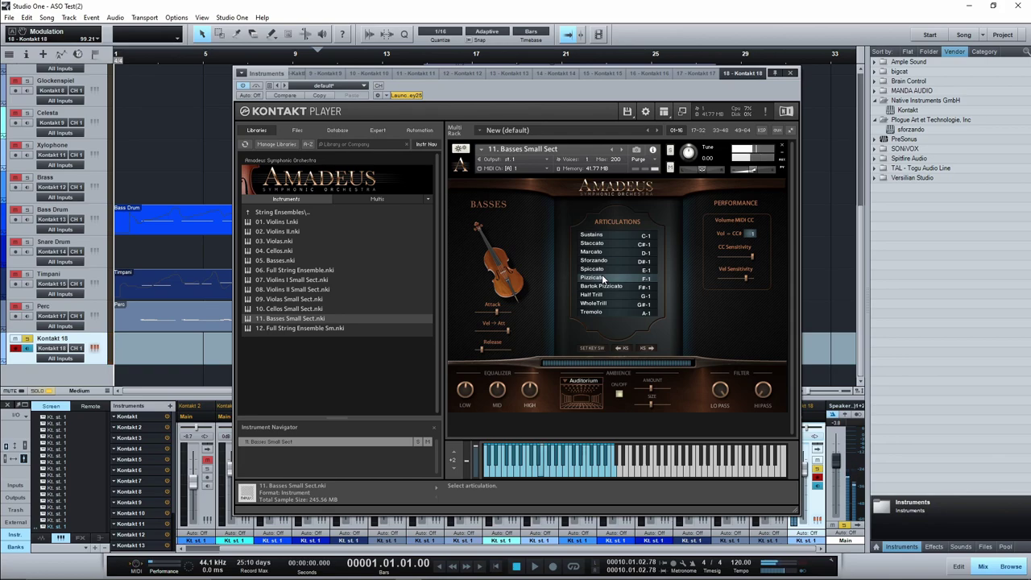
{"action": "left_click", "coordinate": [601, 286]}
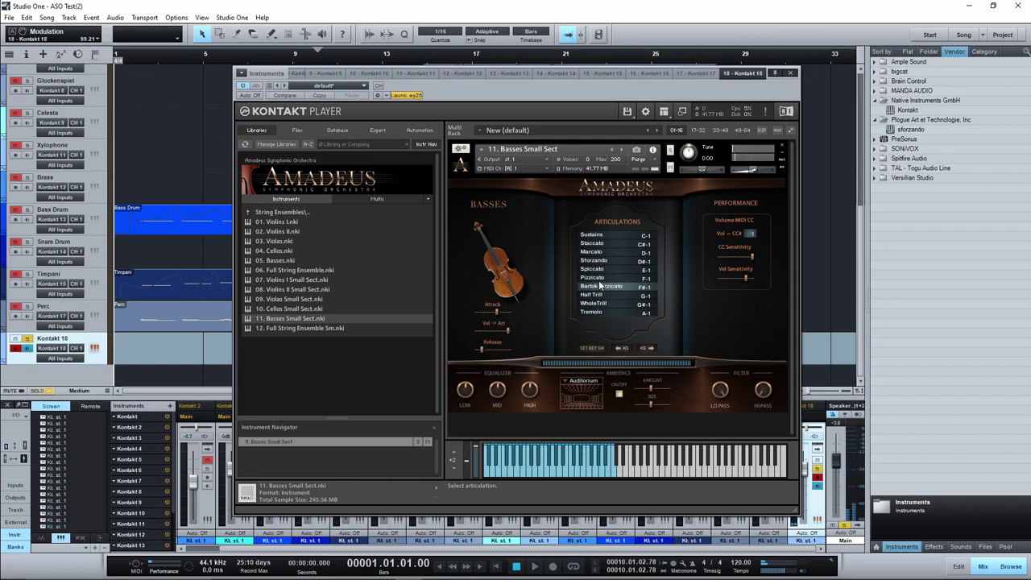
{"action": "left_click", "coordinate": [599, 295]}
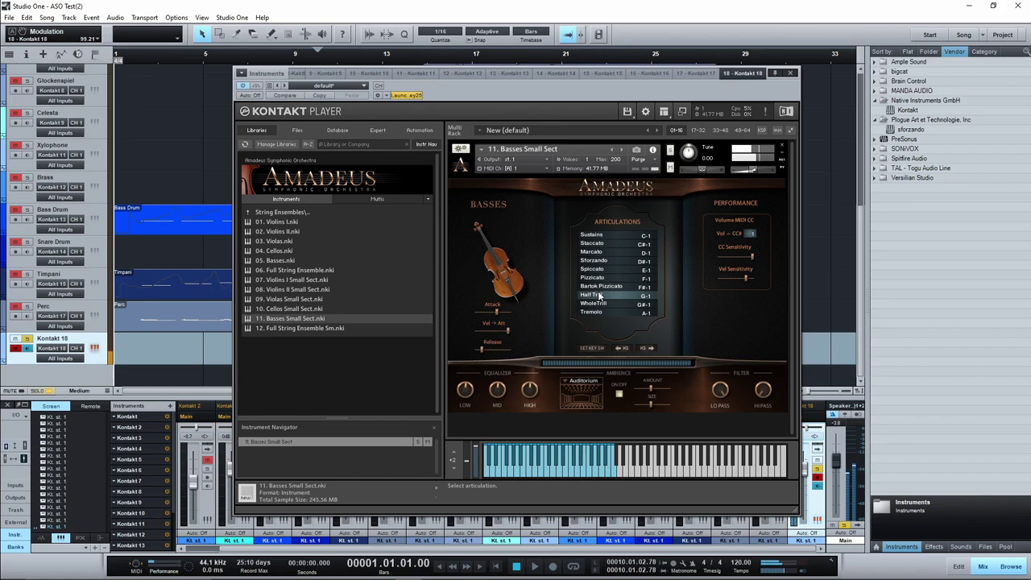
{"action": "left_click", "coordinate": [611, 305]}
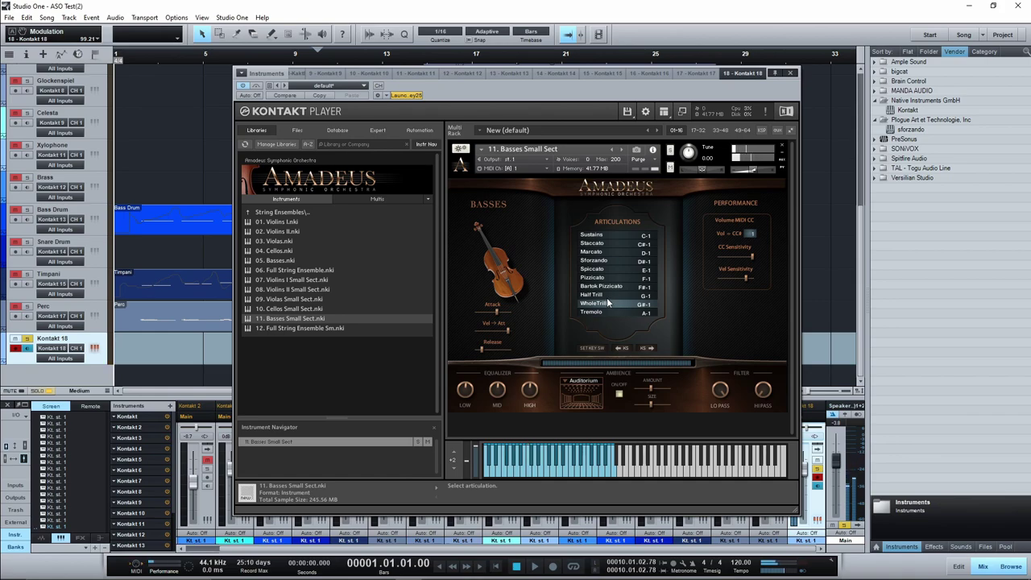
{"action": "left_click", "coordinate": [611, 313]}
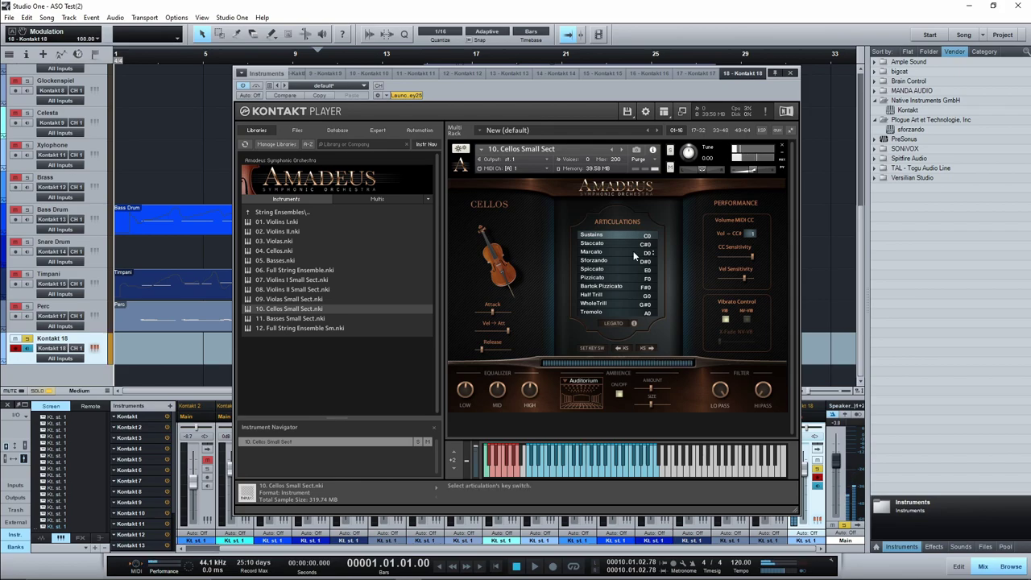
Step: Audition the Cellos Small Sect articulations in order from Staccato through Tremolo, including both pizzicatos and both trills
{"action": "left_click", "coordinate": [628, 244]}
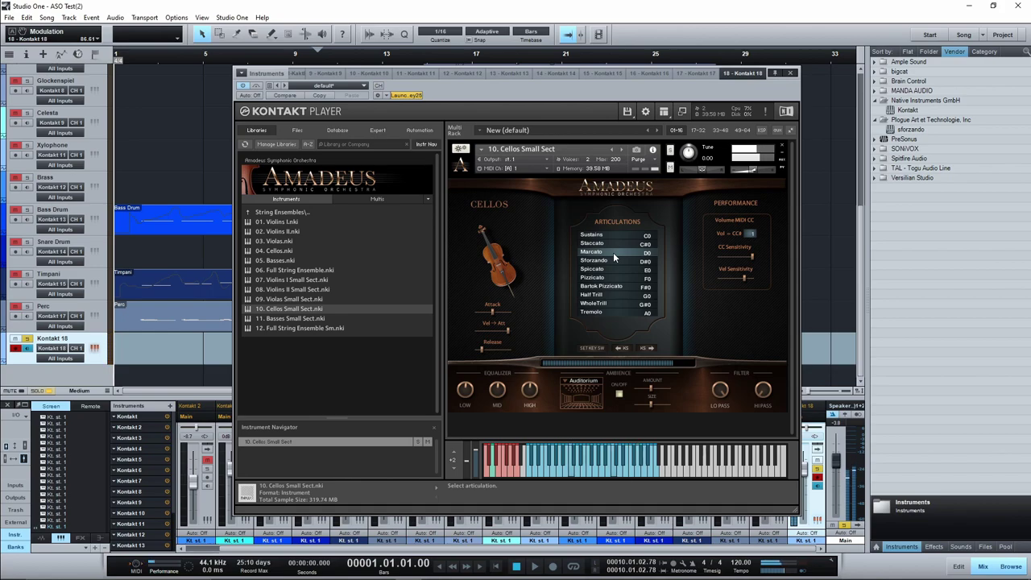
{"action": "left_click", "coordinate": [605, 261]}
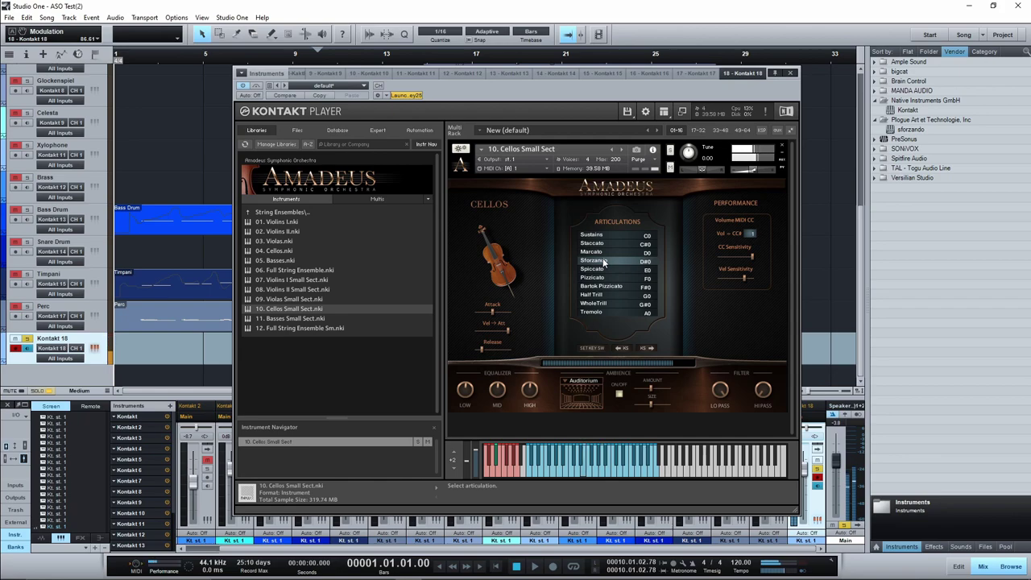
{"action": "left_click", "coordinate": [601, 270]}
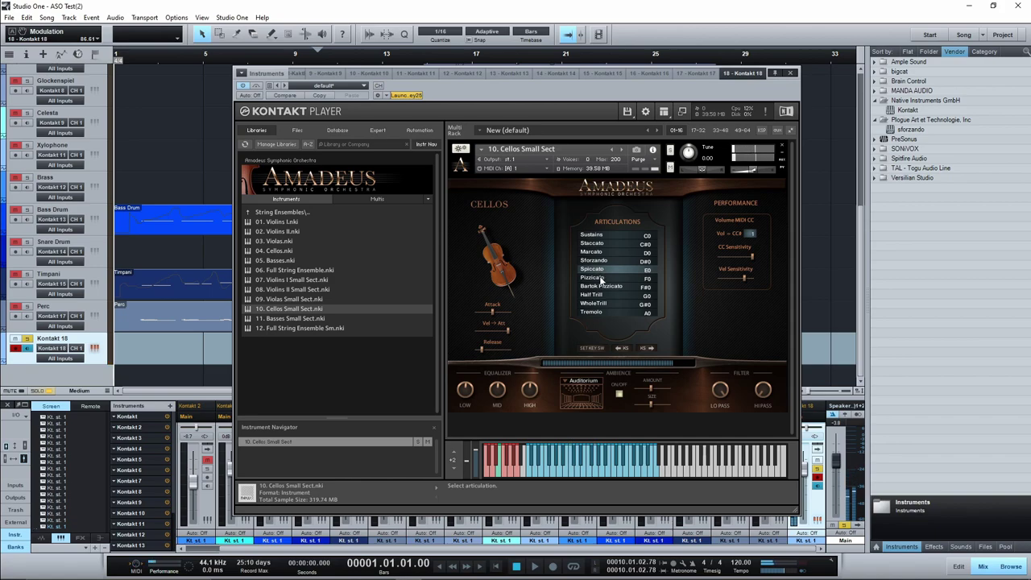
{"action": "left_click", "coordinate": [601, 279]}
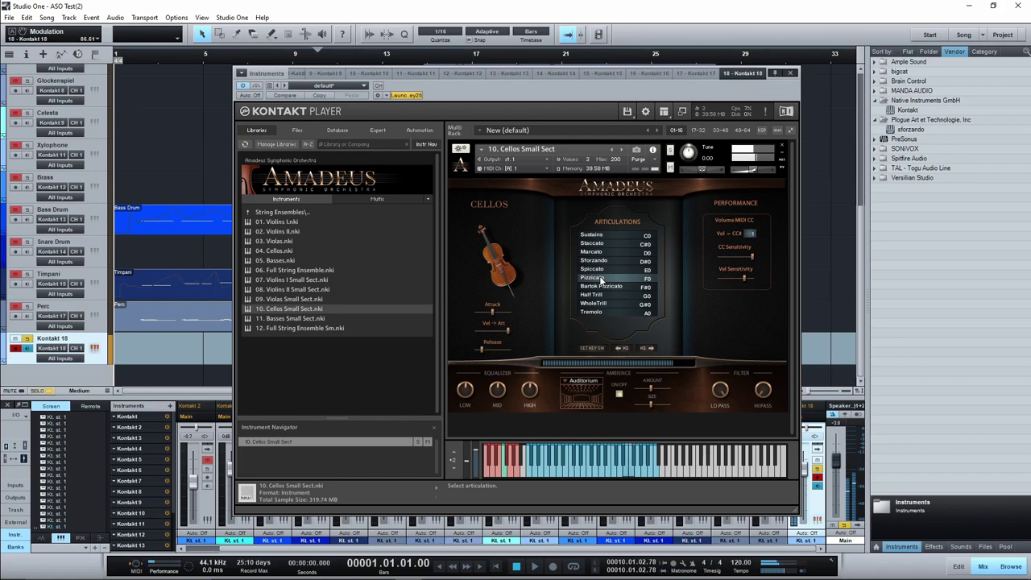
{"action": "left_click", "coordinate": [594, 290]}
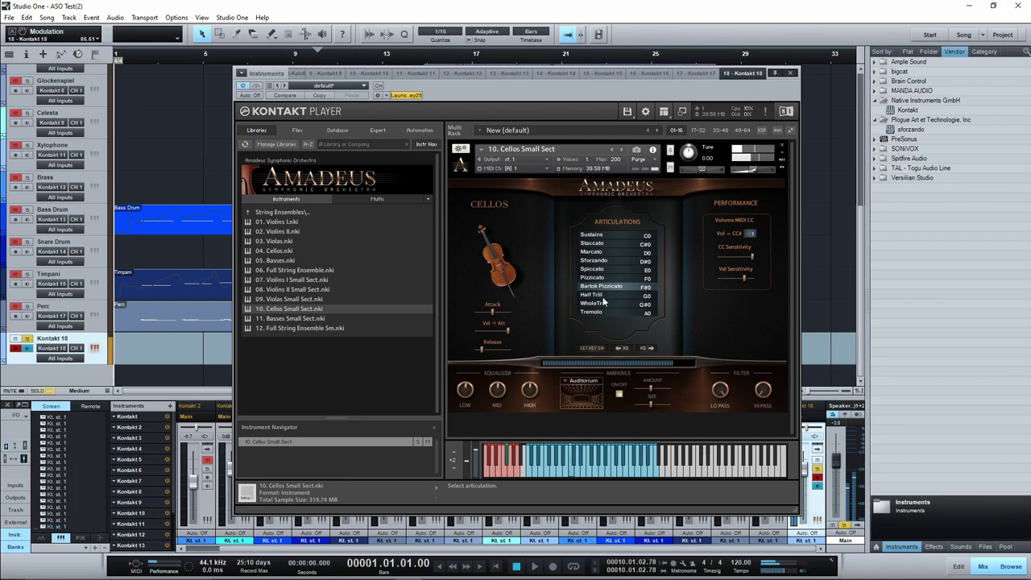
{"action": "left_click", "coordinate": [600, 296]}
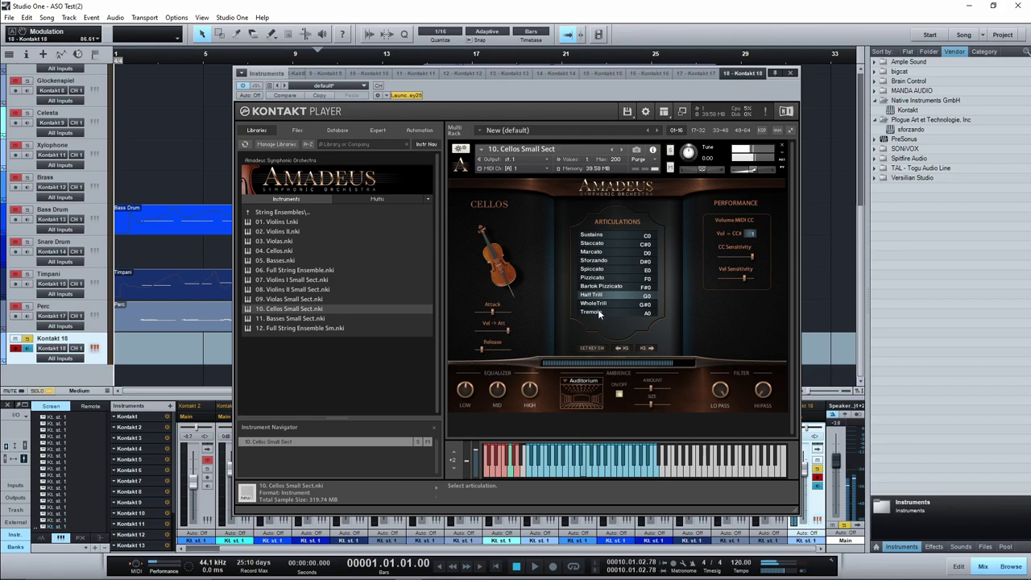
{"action": "left_click", "coordinate": [604, 305]}
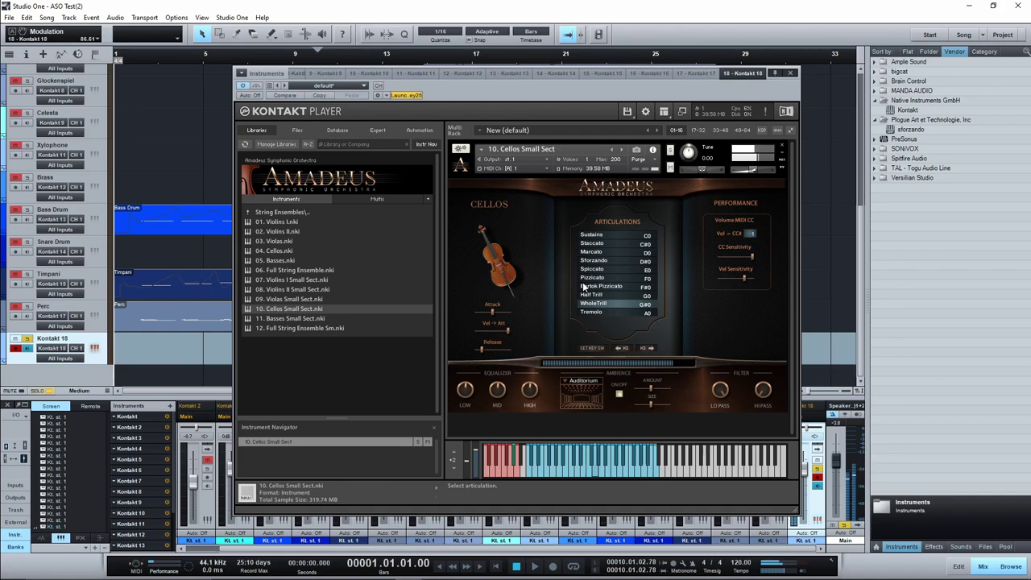
{"action": "left_click", "coordinate": [585, 312]}
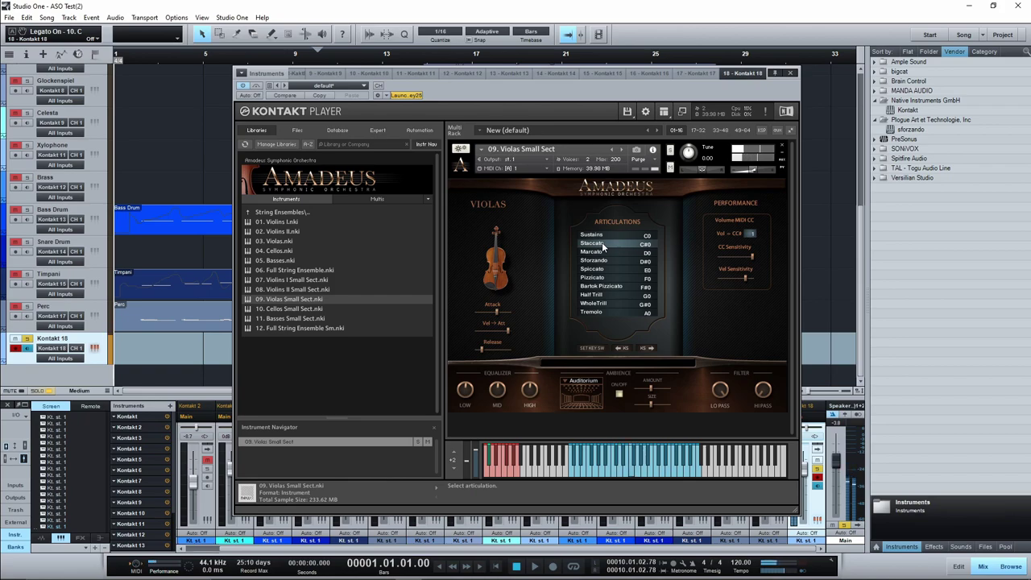
Step: Audition the Violas Small Sect articulations in order from Marcato through Tremolo, including both pizzicatos and both trills
{"action": "left_click", "coordinate": [609, 251]}
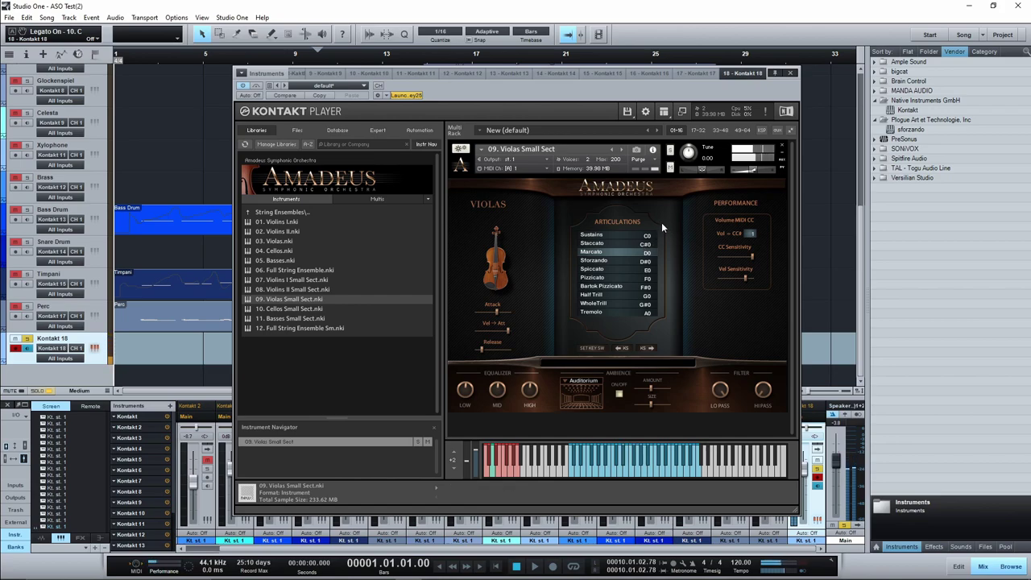
{"action": "left_click", "coordinate": [619, 261]}
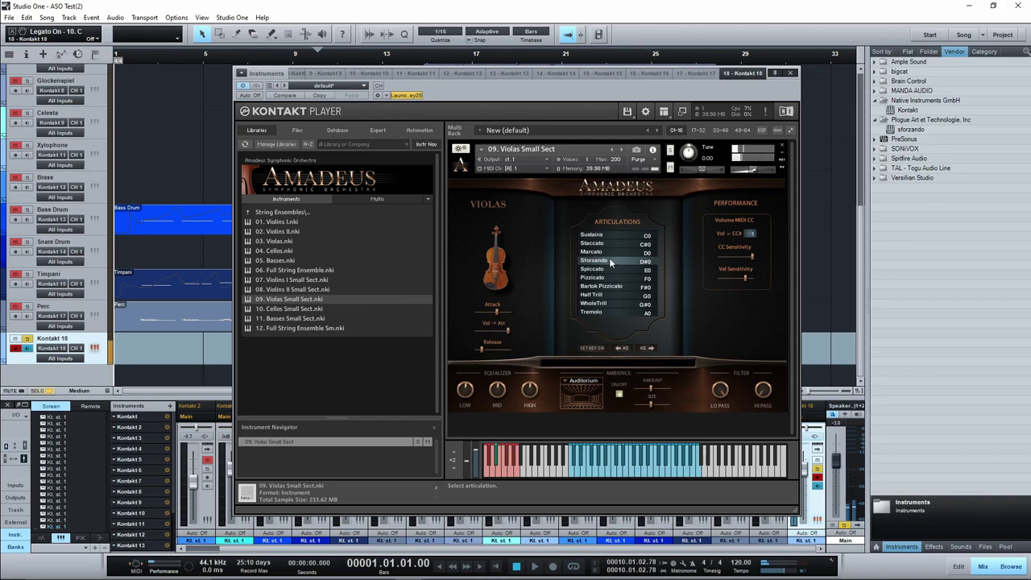
{"action": "left_click", "coordinate": [604, 261]}
{"action": "left_click", "coordinate": [614, 269]}
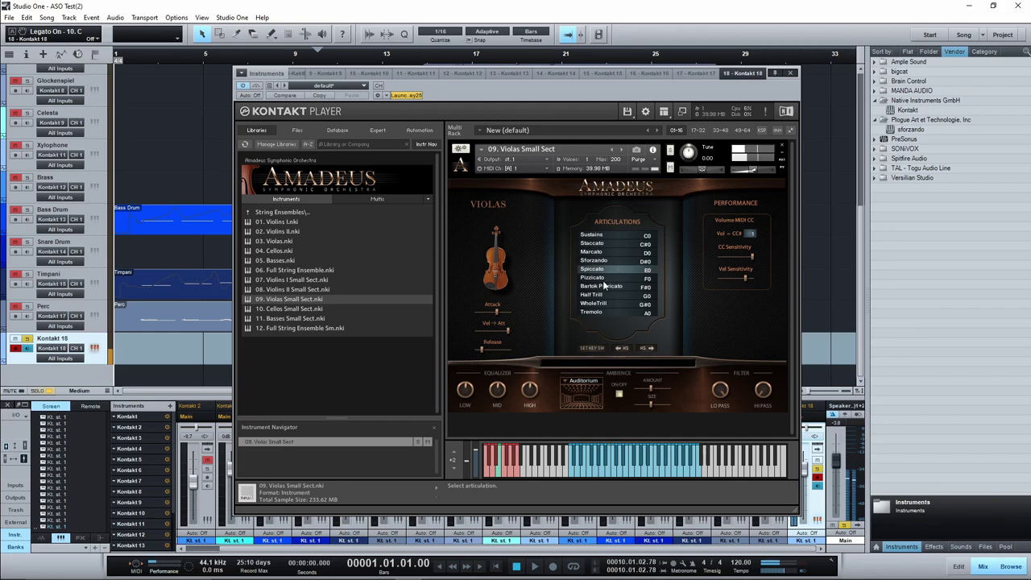
{"action": "left_click", "coordinate": [603, 277]}
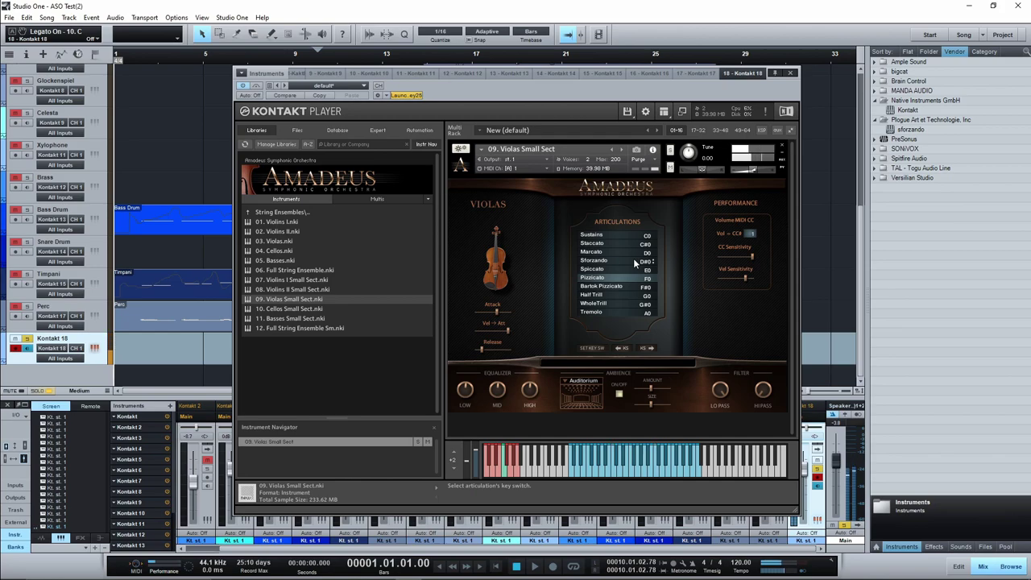
{"action": "left_click", "coordinate": [621, 285]}
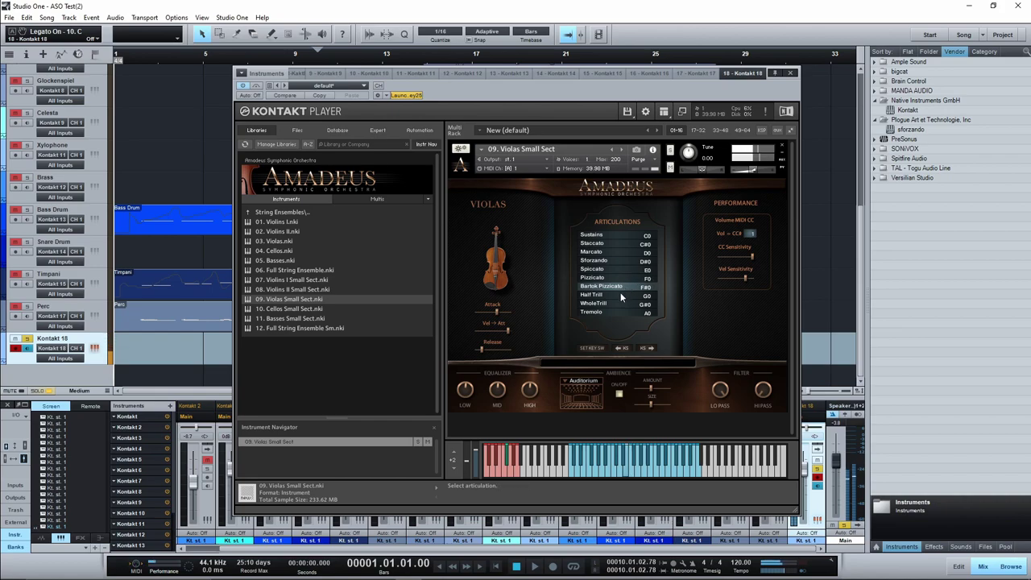
{"action": "left_click", "coordinate": [618, 299]}
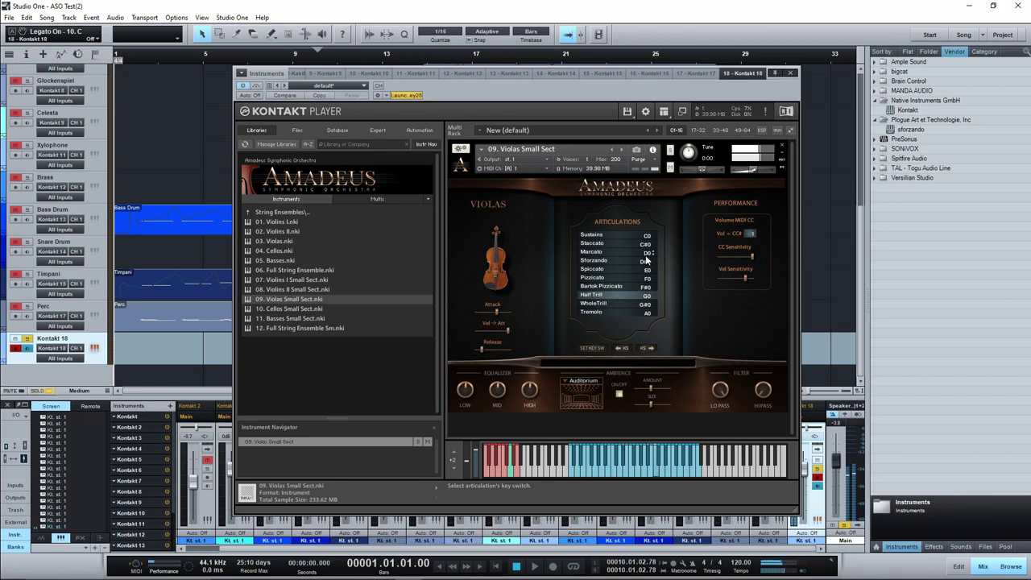
{"action": "left_click", "coordinate": [602, 303]}
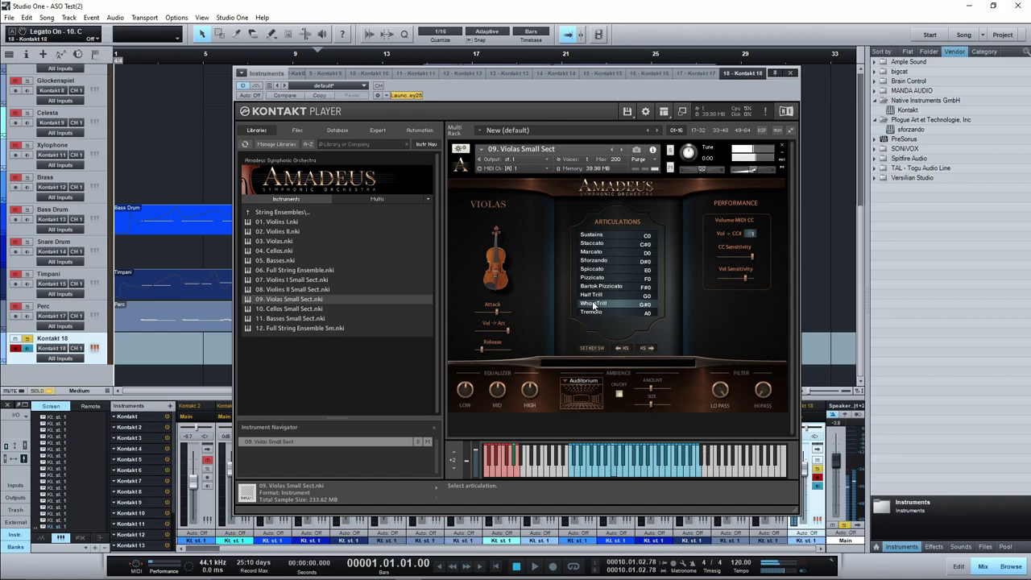
{"action": "left_click", "coordinate": [594, 314]}
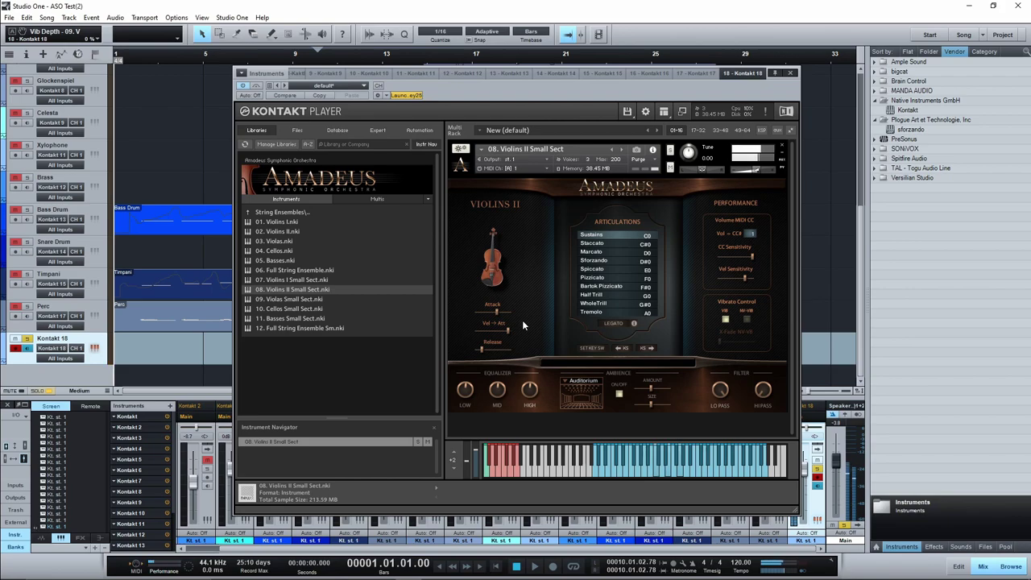
Step: Audition the Violins II Small Sect articulations in order from Staccato through Whole Trill
{"action": "left_click", "coordinate": [613, 243]}
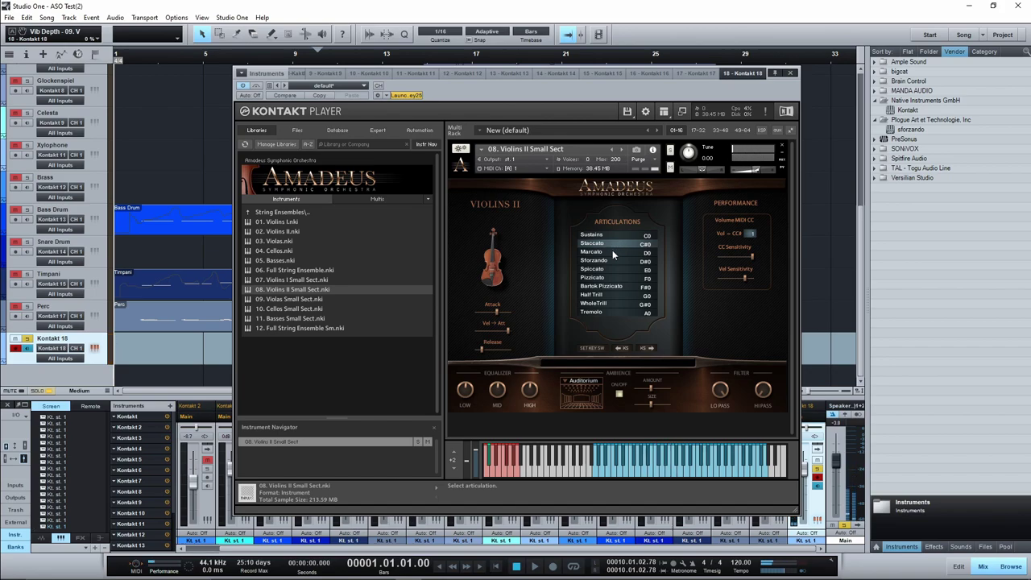
{"action": "left_click", "coordinate": [612, 252]}
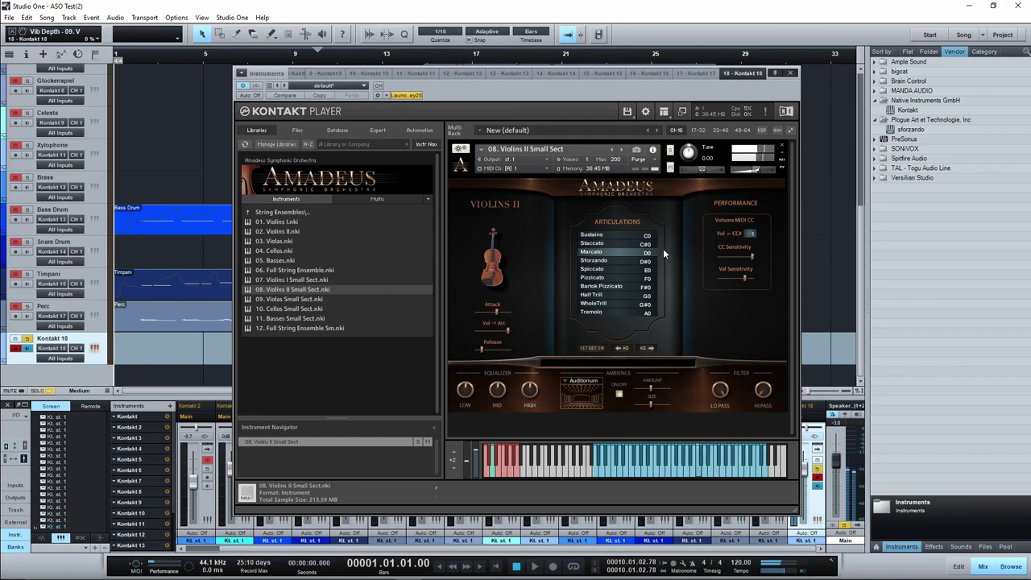
{"action": "left_click", "coordinate": [614, 261]}
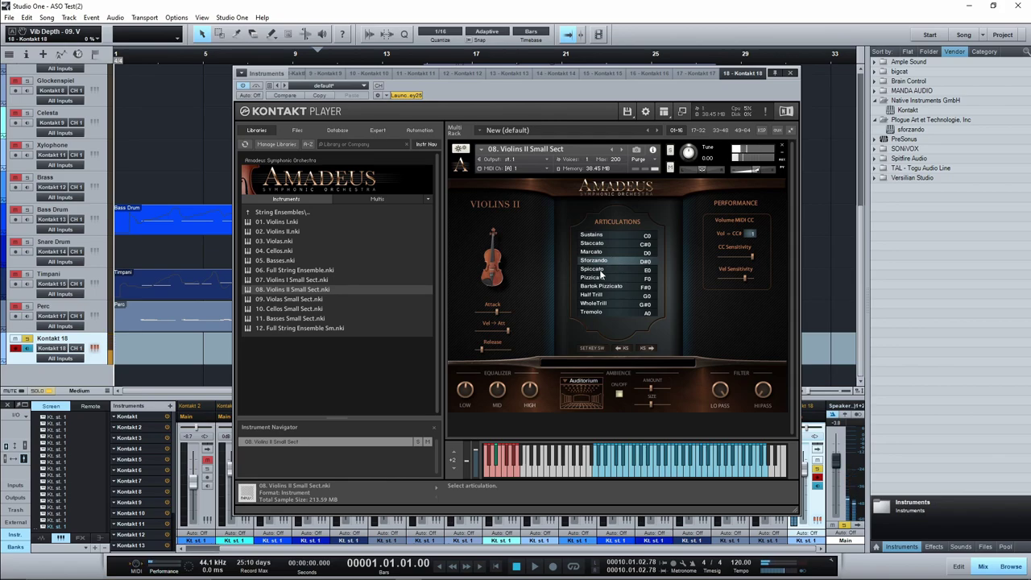
{"action": "left_click", "coordinate": [603, 271]}
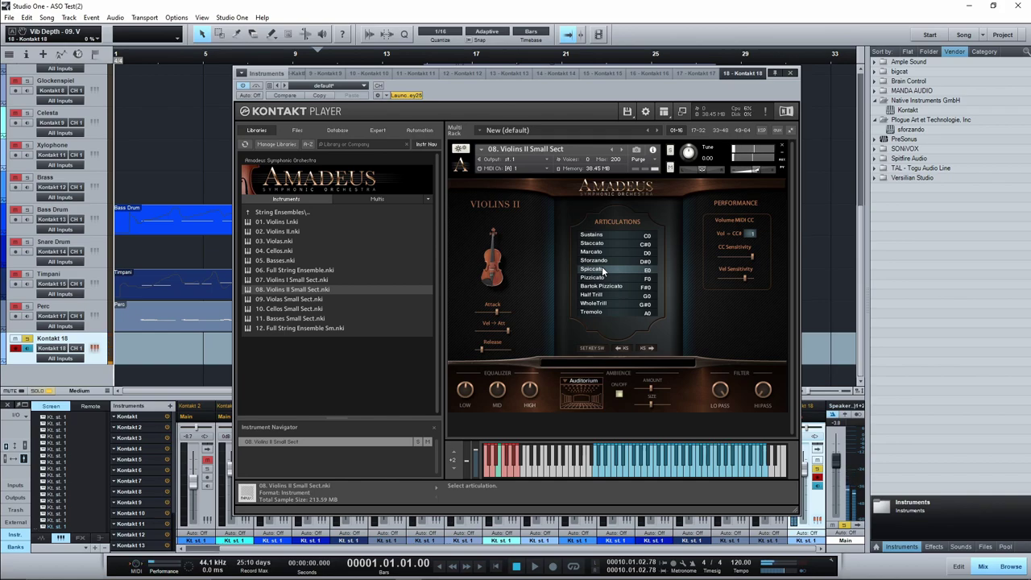
{"action": "left_click", "coordinate": [606, 282]}
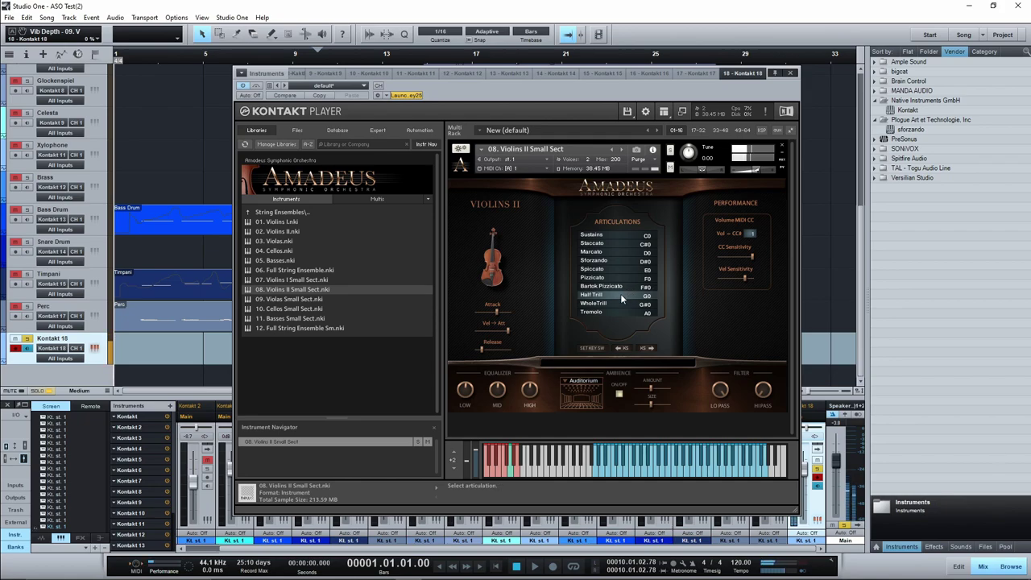
{"action": "left_click", "coordinate": [608, 305]}
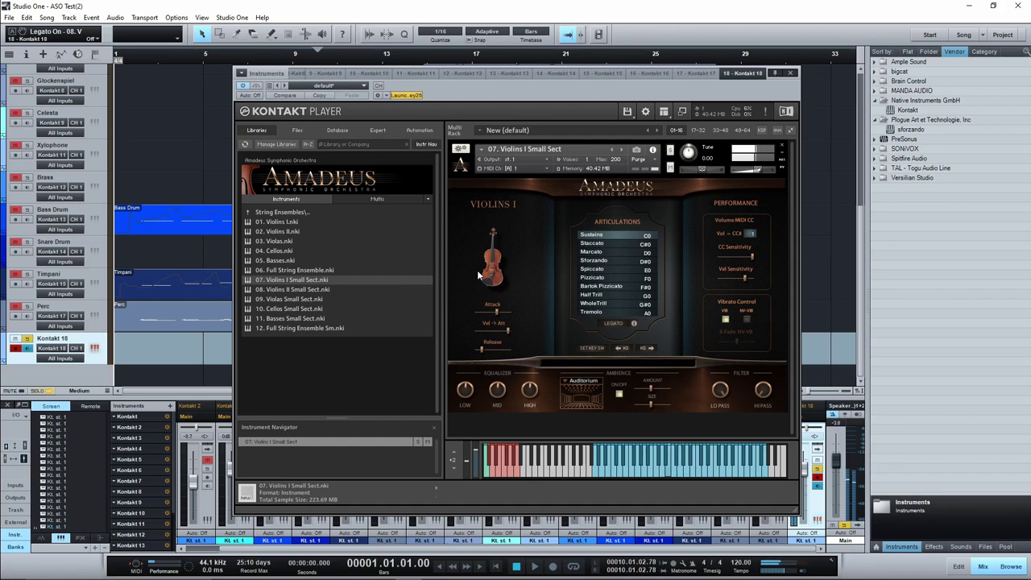
Step: Audition the Violins I Small Sect articulations in order from Staccato through Tremolo, including both pizzicatos and both trills
{"action": "left_click", "coordinate": [603, 242]}
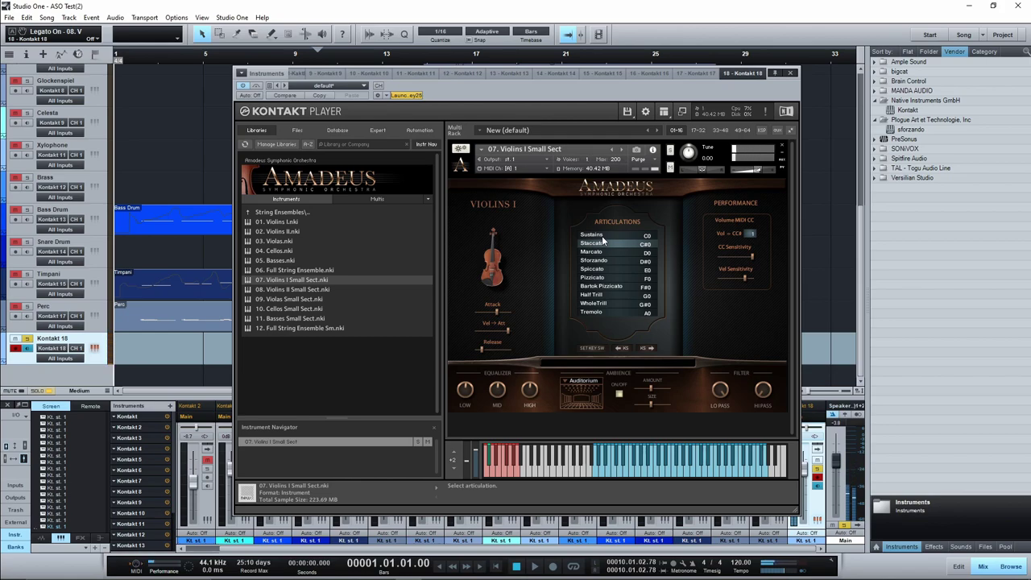
{"action": "left_click", "coordinate": [611, 253]}
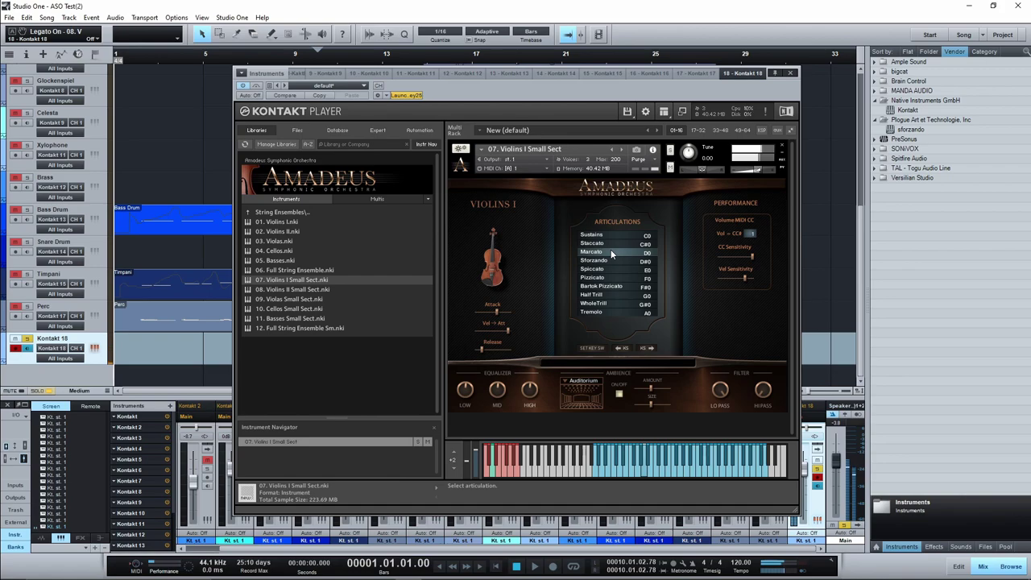
{"action": "left_click", "coordinate": [610, 260]}
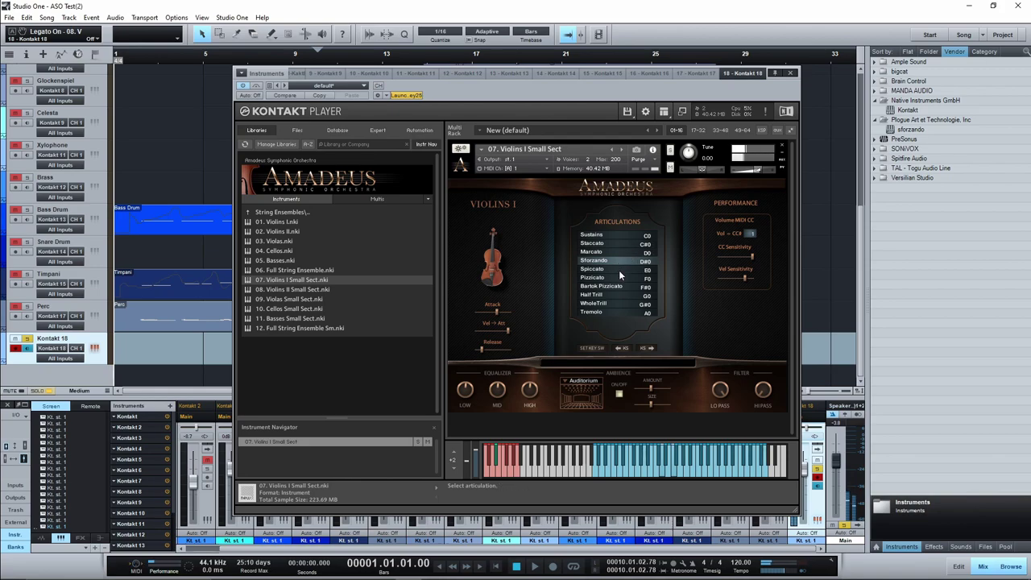
{"action": "left_click", "coordinate": [619, 270]}
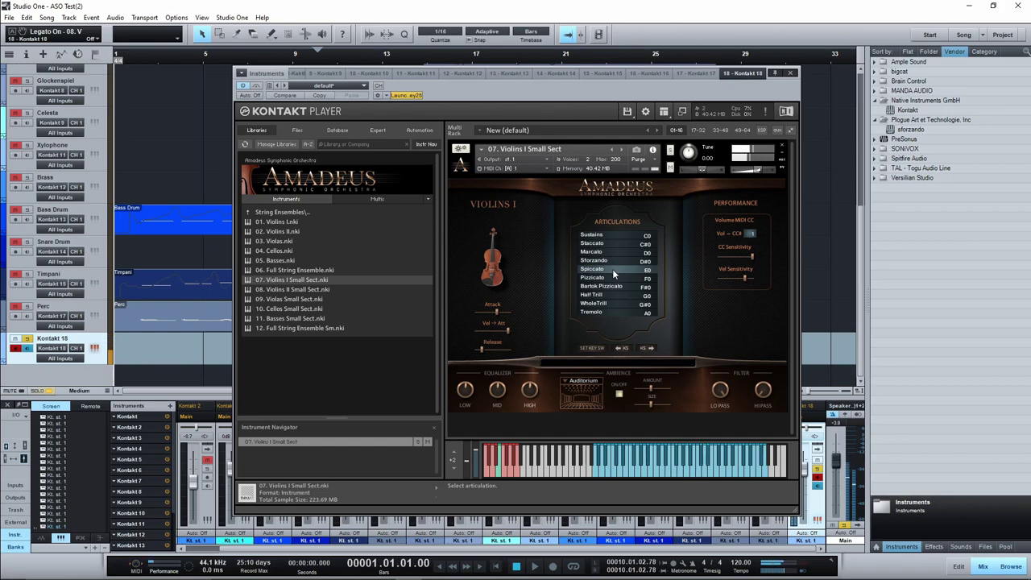
{"action": "left_click", "coordinate": [608, 278]}
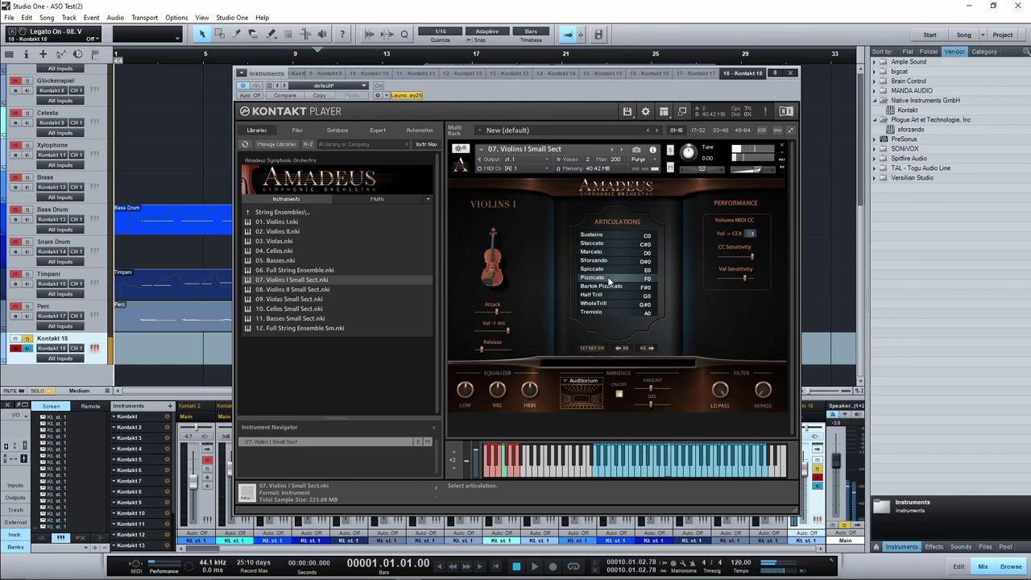
{"action": "left_click", "coordinate": [600, 288]}
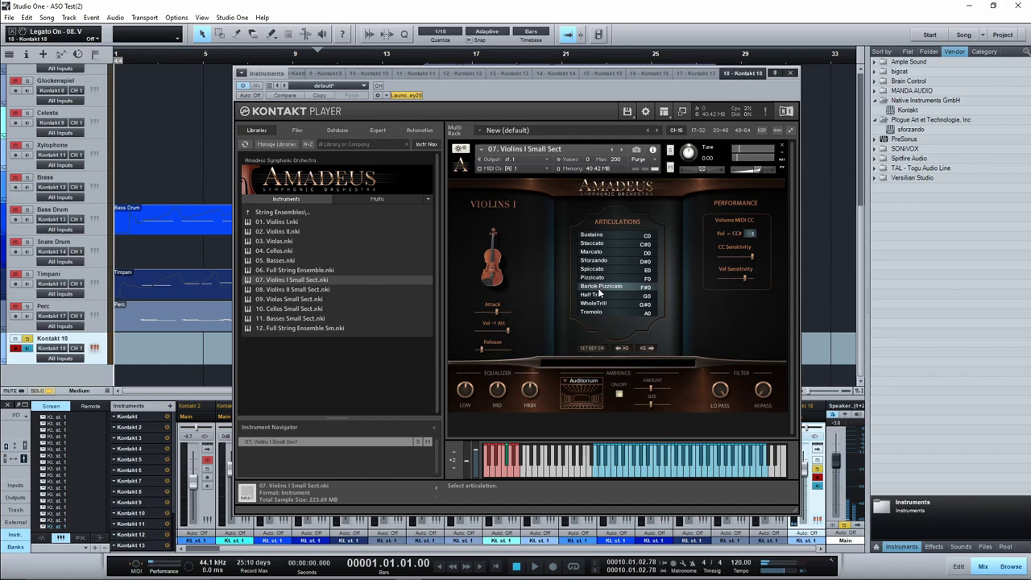
{"action": "left_click", "coordinate": [601, 295]}
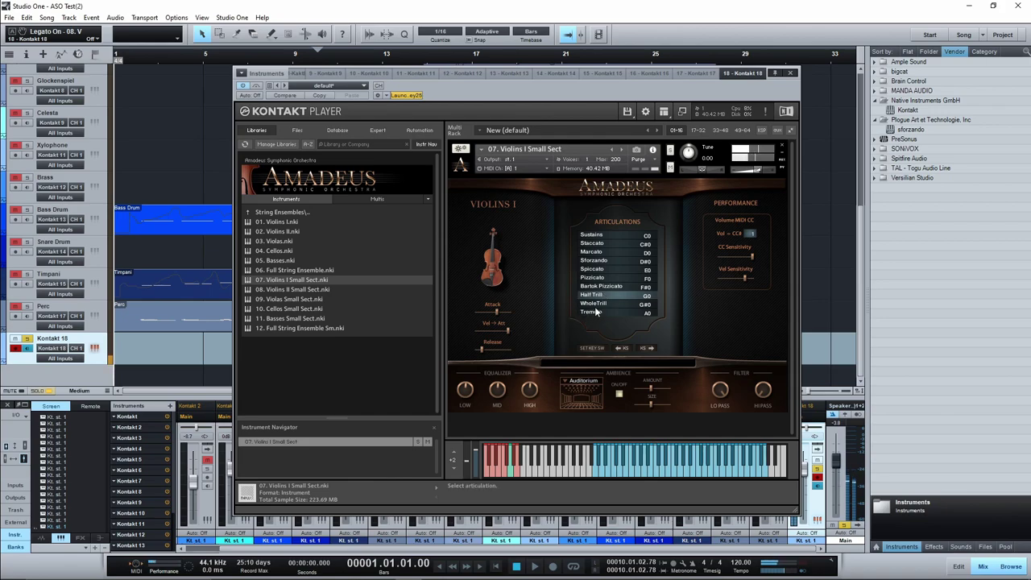
{"action": "left_click", "coordinate": [594, 302]}
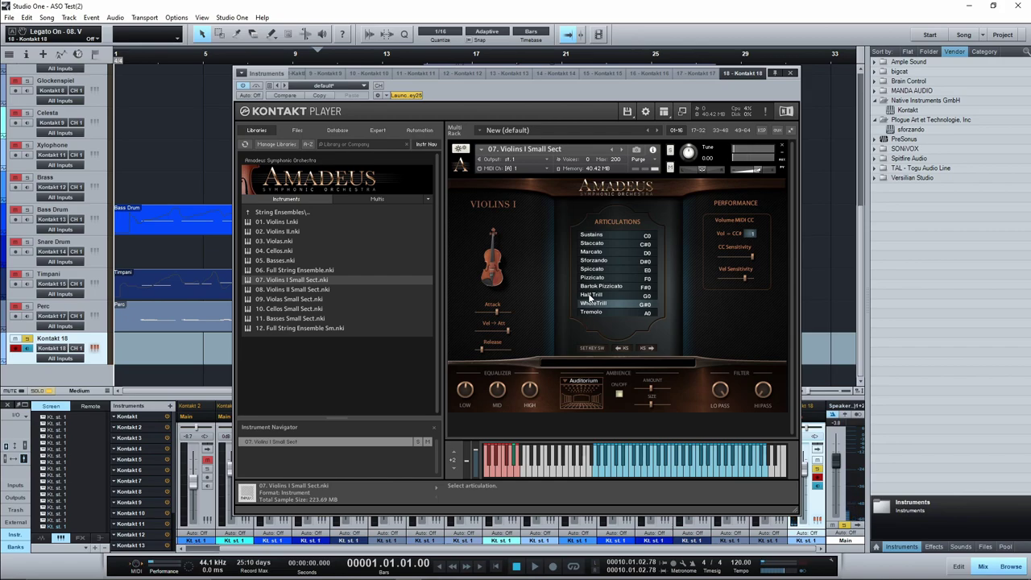
{"action": "left_click", "coordinate": [602, 314]}
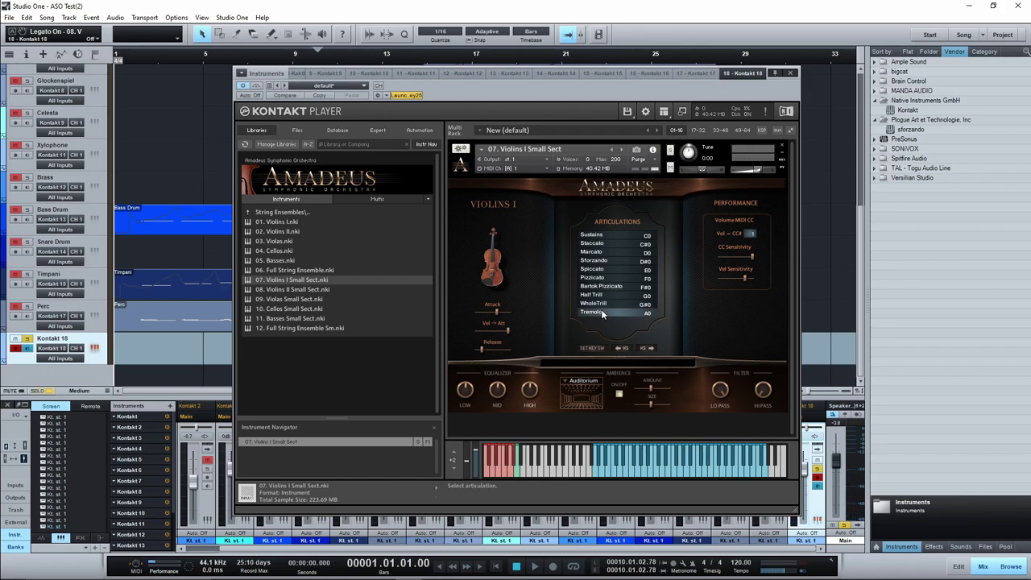
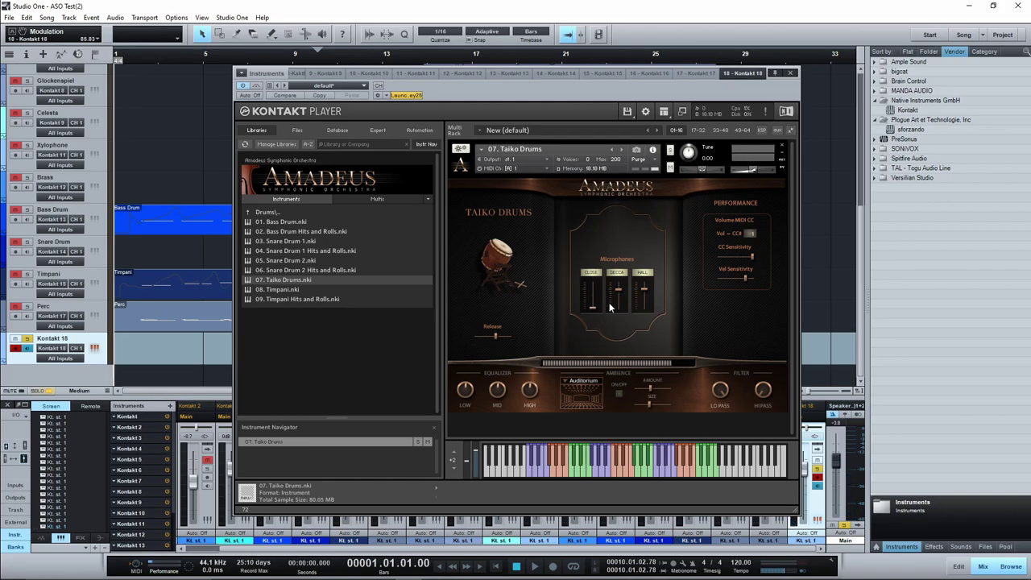
Step: Isolate the Close microphone of the Taiko Drums by lowering the Decca and Hall levels, raising Close, and switching Hall off
{"action": "left_click_drag", "start_coordinate": [619, 296], "coordinate": [625, 303]}
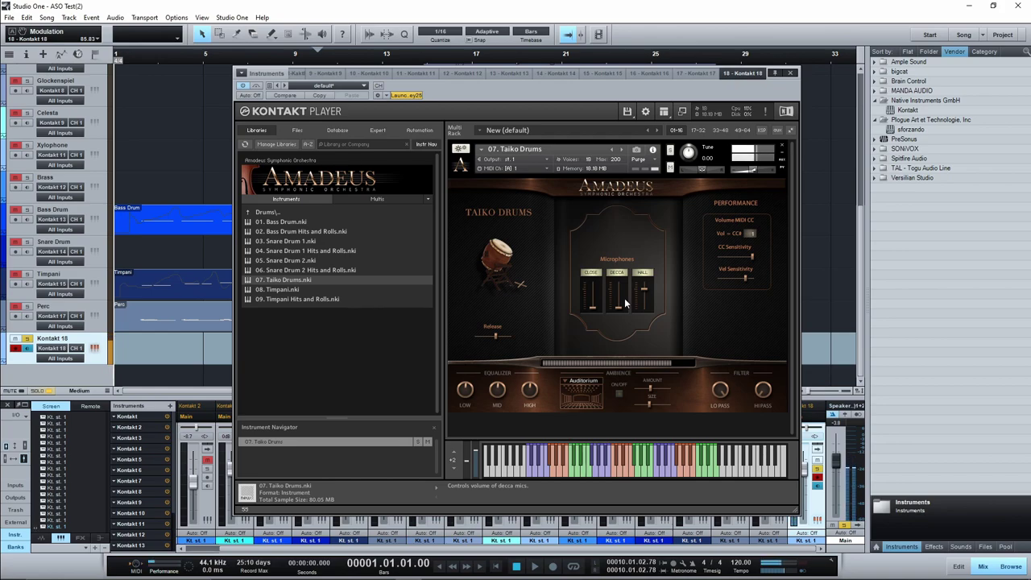
{"action": "left_click_drag", "start_coordinate": [644, 296], "coordinate": [645, 287]}
{"action": "left_click_drag", "start_coordinate": [643, 284], "coordinate": [623, 308]}
{"action": "left_click_drag", "start_coordinate": [621, 288], "coordinate": [598, 287]}
{"action": "left_click", "coordinate": [642, 273]}
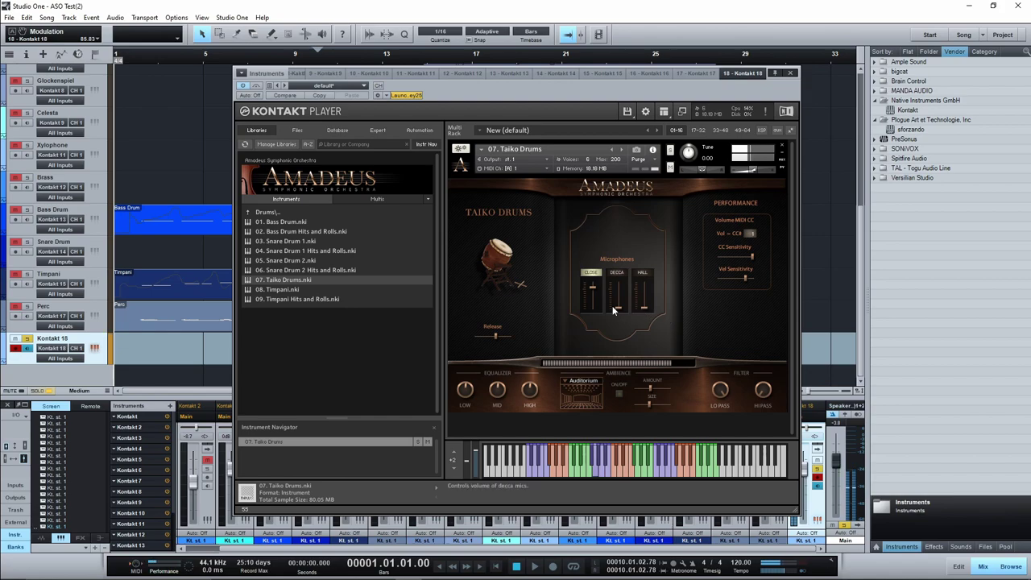
Step: Fade out the Taiko Drums' Close microphone and audition the Decca microphone alone, raising its level and lowering it again
{"action": "mouse_move", "coordinate": [595, 288]}
{"action": "left_mouse_down"}
{"action": "mouse_move", "coordinate": [594, 328]}
{"action": "mouse_move", "coordinate": [595, 273]}
{"action": "mouse_move", "coordinate": [594, 306]}
{"action": "left_mouse_up"}
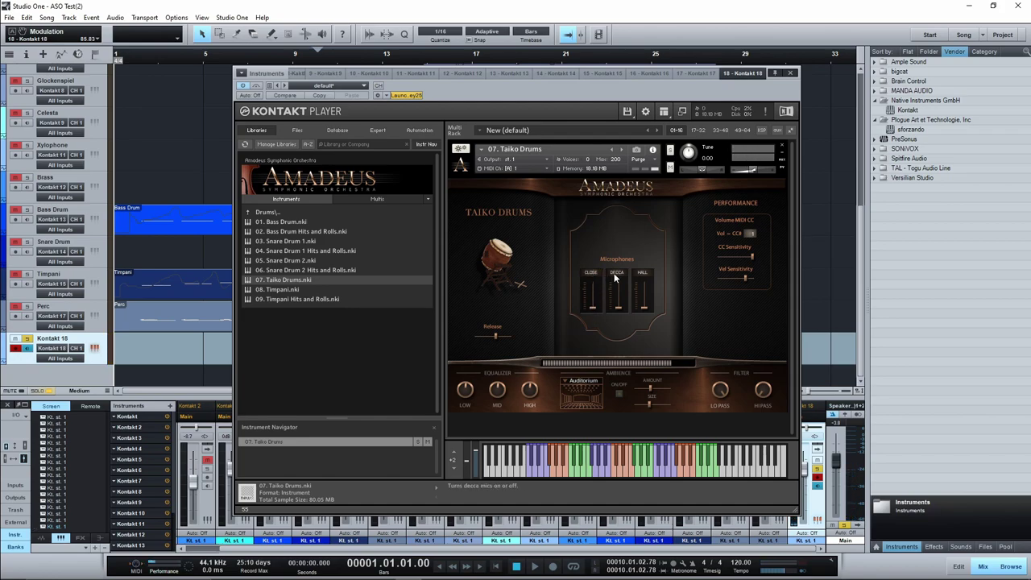
{"action": "left_click", "coordinate": [616, 274]}
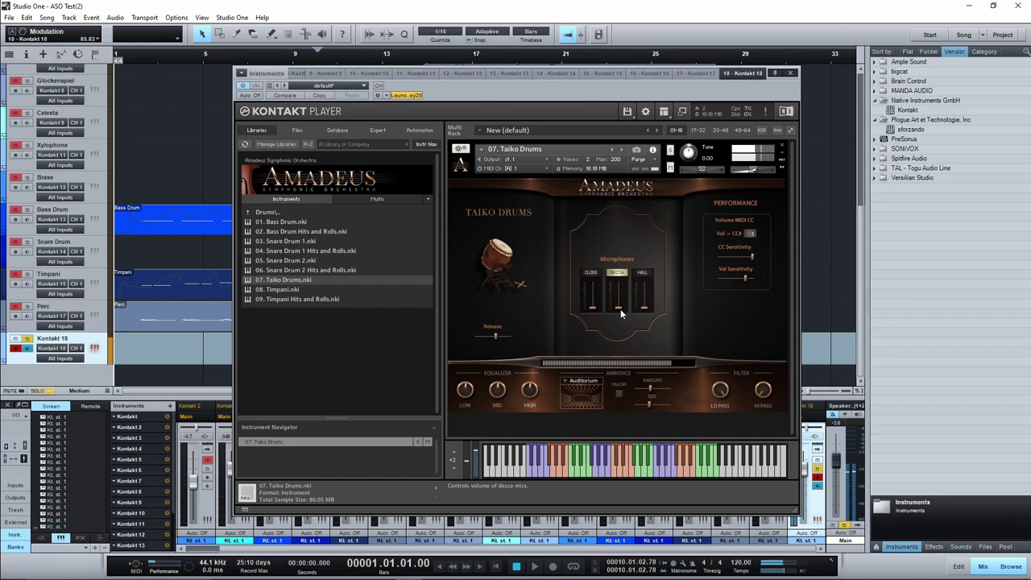
{"action": "left_click_drag", "start_coordinate": [620, 295], "coordinate": [621, 288]}
{"action": "left_click_drag", "start_coordinate": [619, 289], "coordinate": [618, 314]}
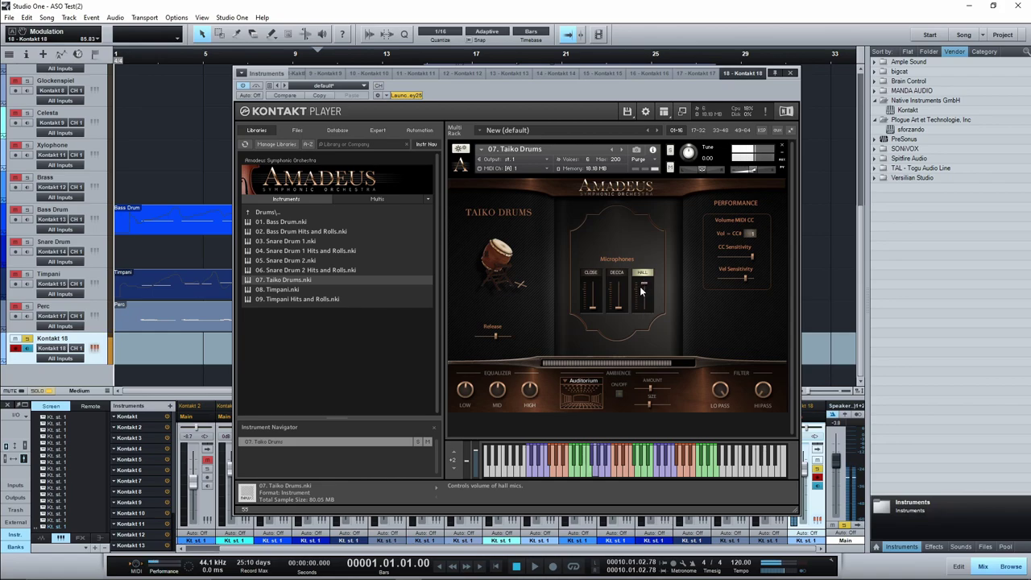
Step: Blend the Taiko Drums' Decca microphone with Hall, then lower both levels and switch the Close microphone back on
{"action": "left_click_drag", "start_coordinate": [618, 310], "coordinate": [618, 303]}
{"action": "left_click", "coordinate": [618, 277]}
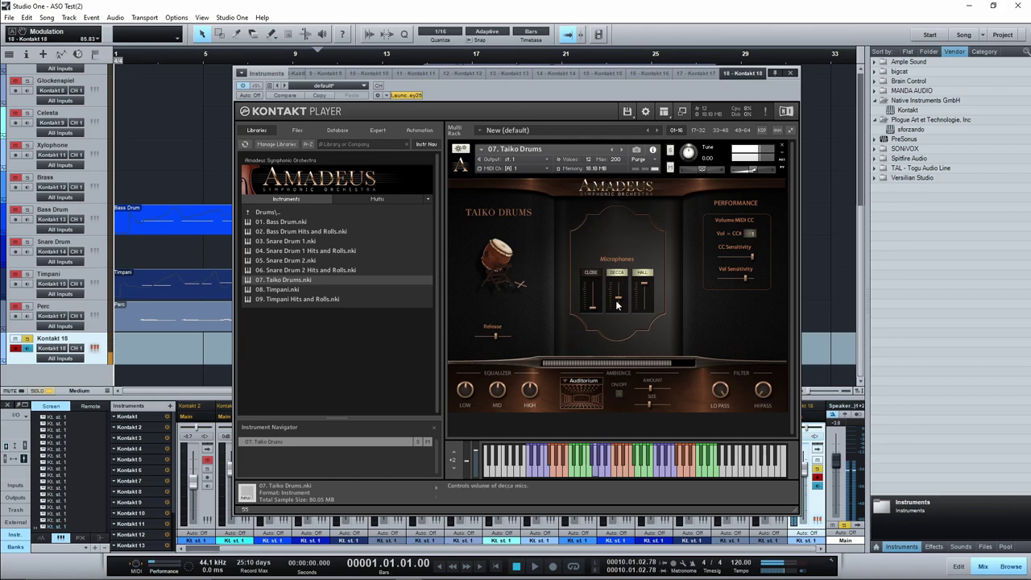
{"action": "left_click_drag", "start_coordinate": [619, 286], "coordinate": [622, 322]}
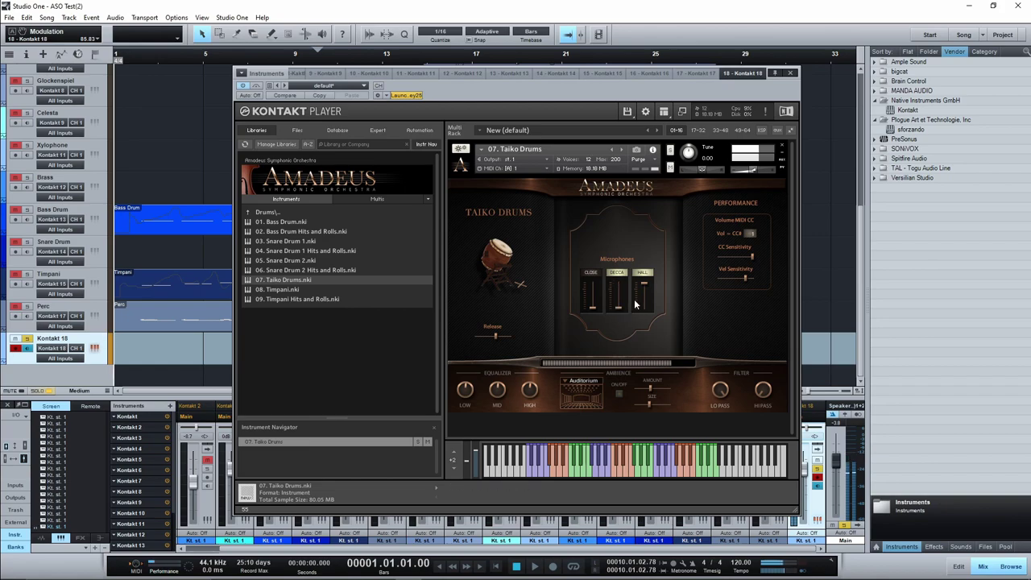
{"action": "left_click_drag", "start_coordinate": [644, 286], "coordinate": [643, 318]}
{"action": "left_click", "coordinate": [596, 276]}
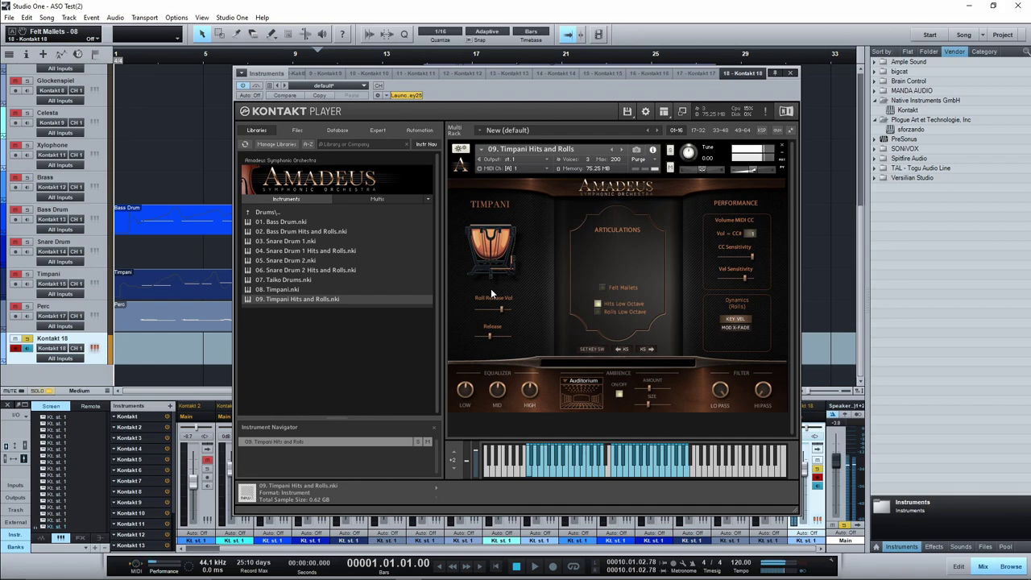
Step: Compare the Timpani Hits and Rolls sound with the Felt Mallets option switched on and off
{"action": "left_click", "coordinate": [602, 286]}
{"action": "left_click", "coordinate": [604, 288]}
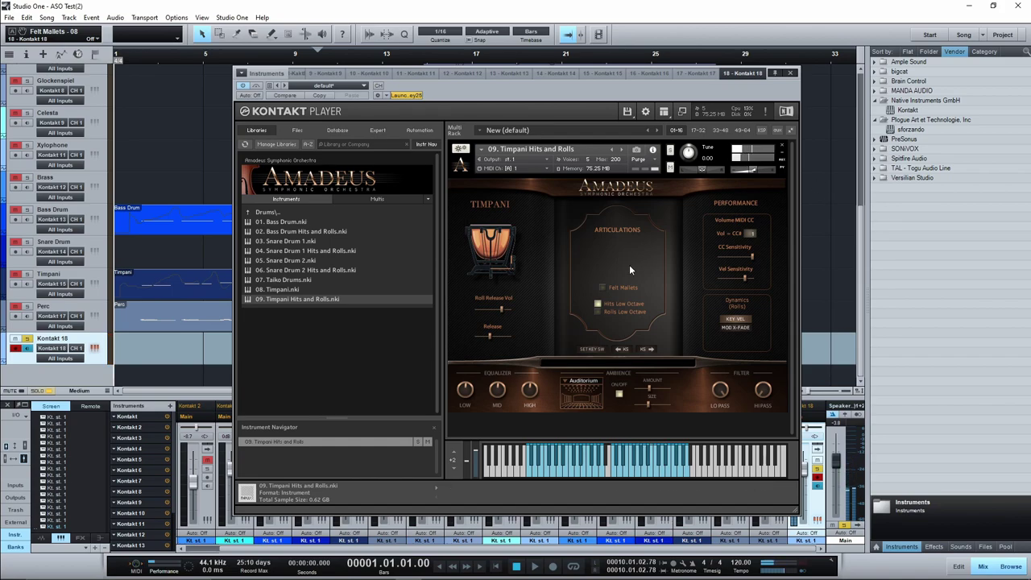
{"action": "left_click", "coordinate": [603, 286]}
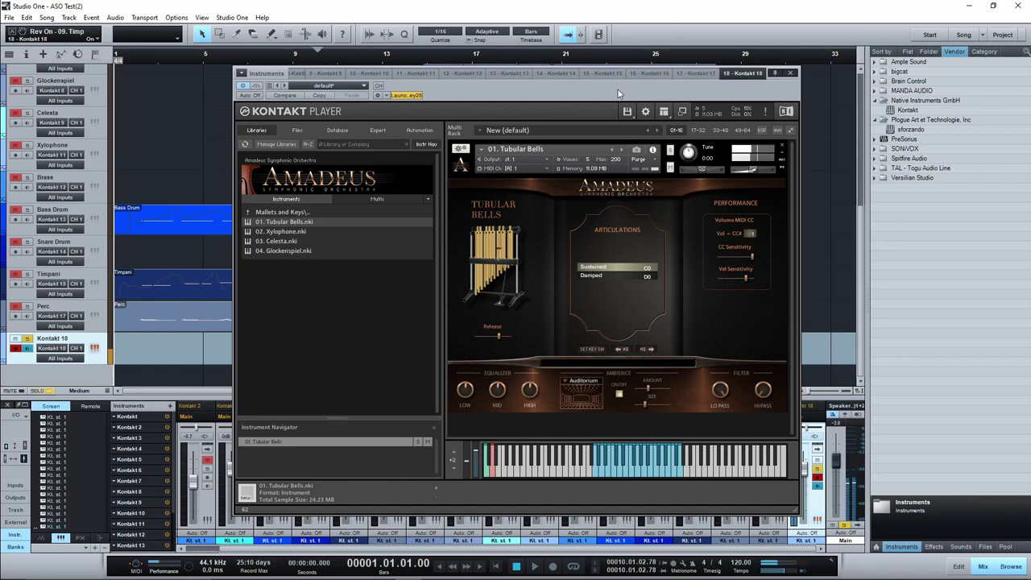
Step: Audition the Damped articulation of the Tubular Bells
{"action": "left_click", "coordinate": [594, 277]}
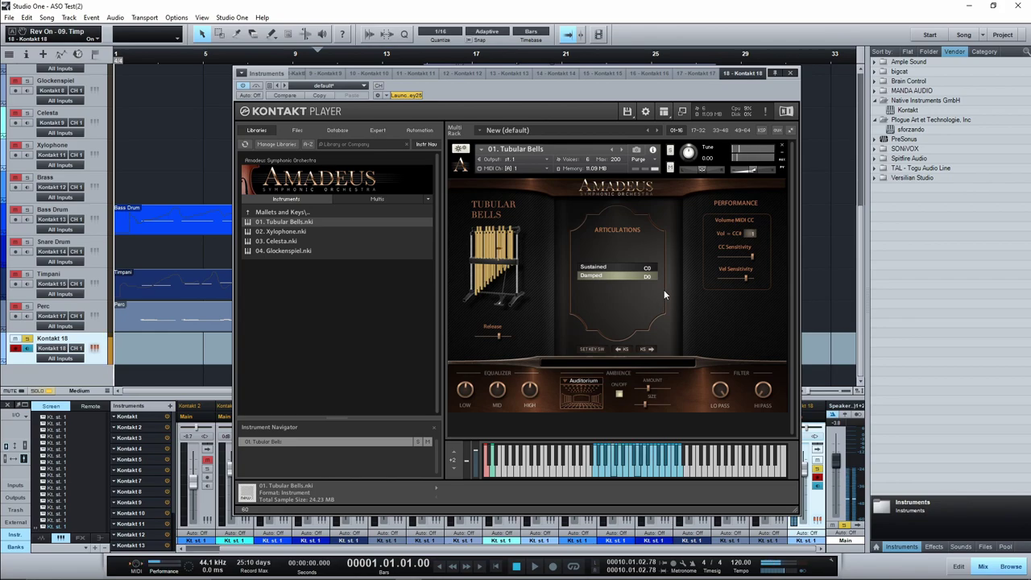
Step: Lower the Tubular Bells' release time to its minimum and switch back to the Sustained articulation
{"action": "left_click_drag", "start_coordinate": [500, 335], "coordinate": [472, 340]}
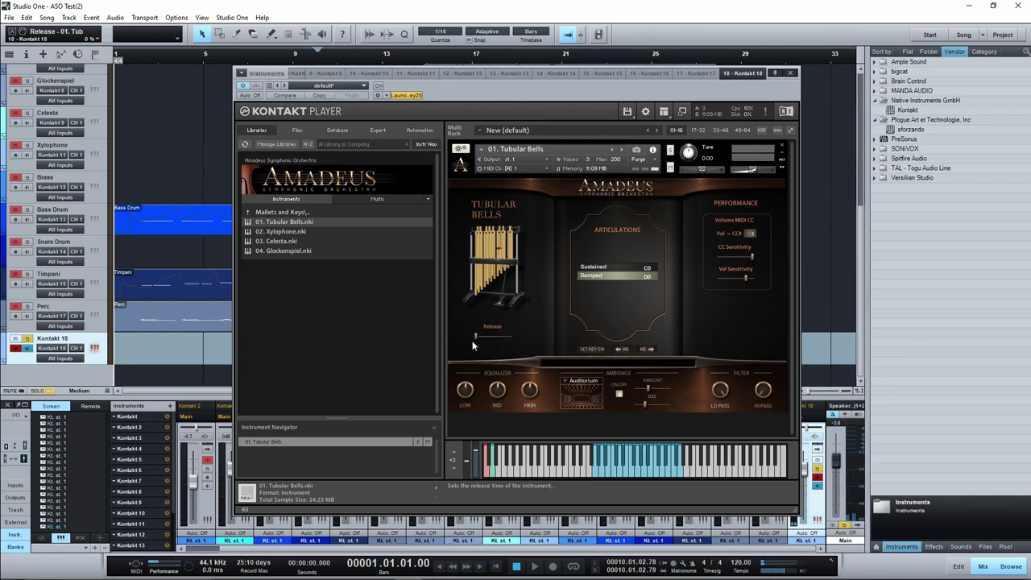
{"action": "left_click", "coordinate": [601, 268]}
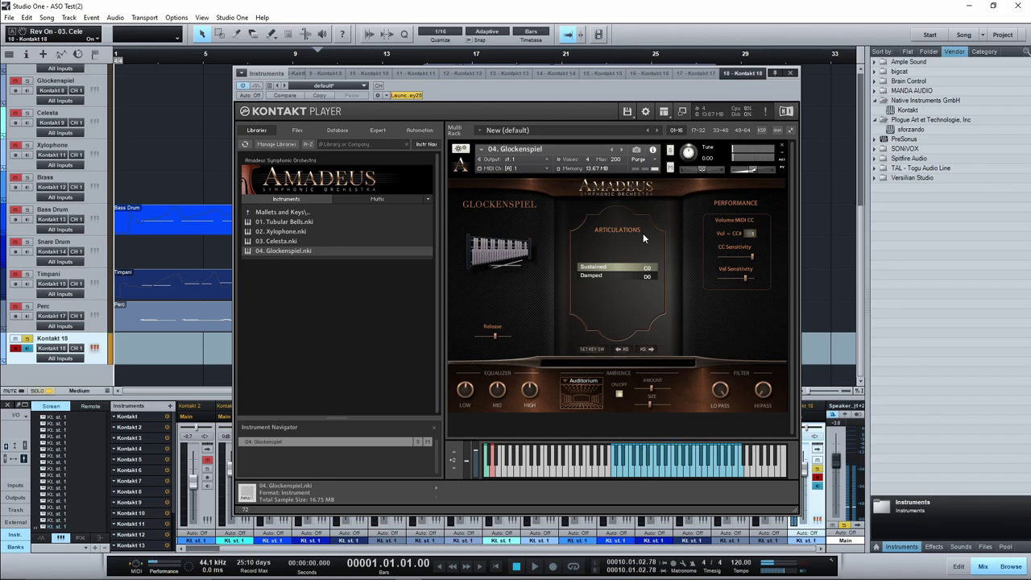
Step: Audition the Damped articulation of the Glockenspiel
{"action": "left_click", "coordinate": [626, 275]}
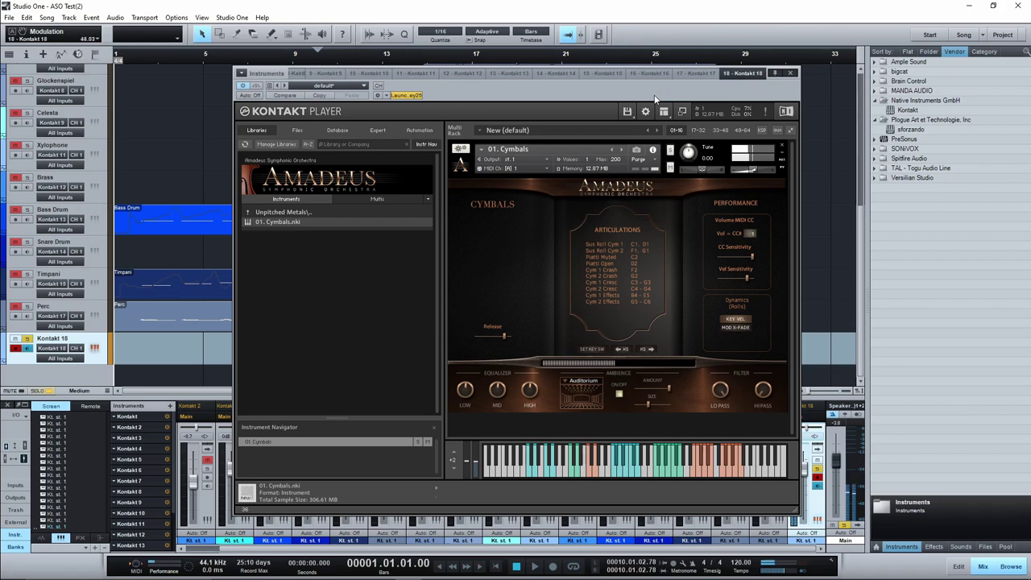
Step: Compare shorter and longer release times on the Cymbals
{"action": "left_click", "coordinate": [493, 337]}
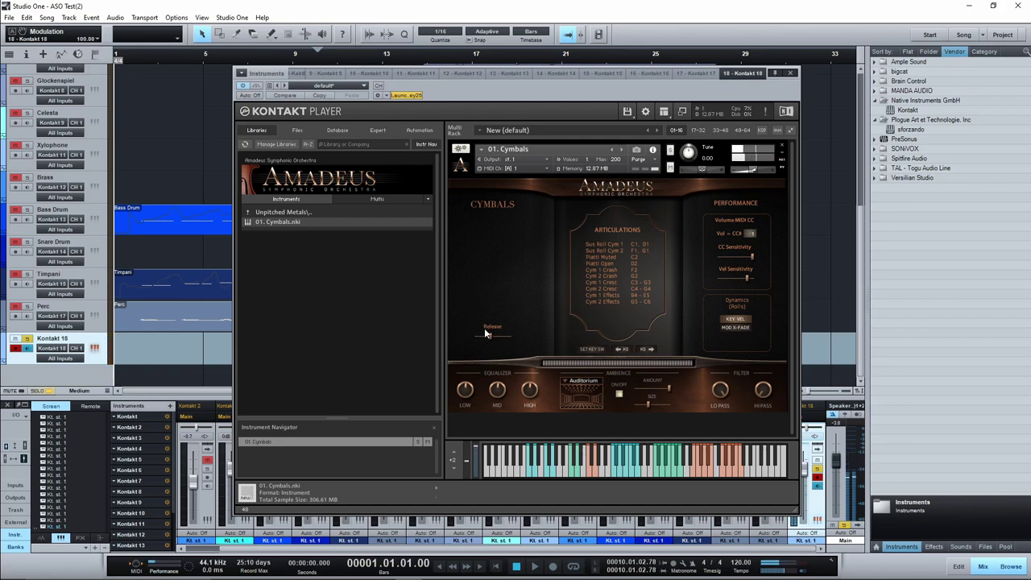
{"action": "left_click_drag", "start_coordinate": [487, 337], "coordinate": [501, 343]}
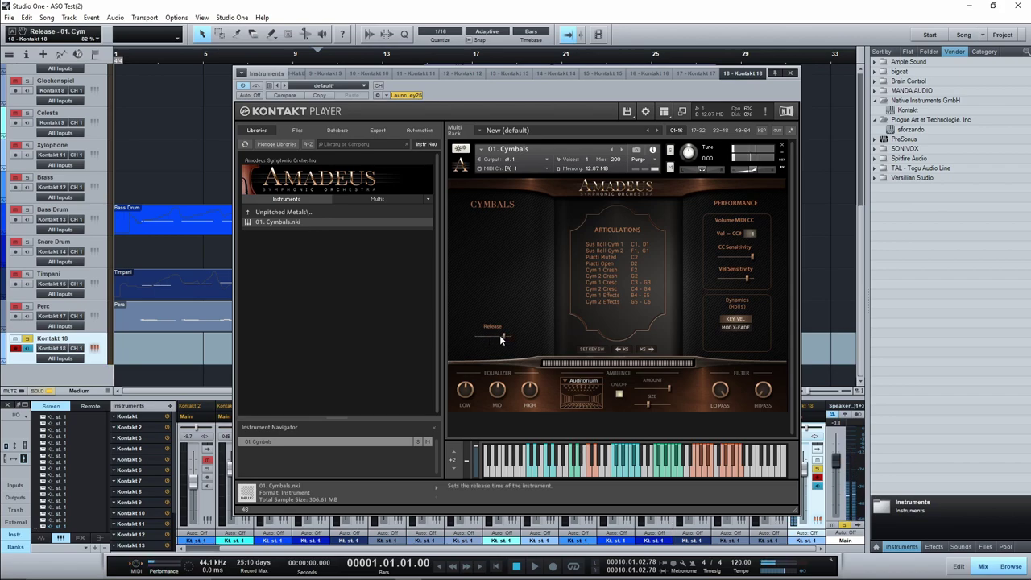
{"action": "left_click_drag", "start_coordinate": [499, 335], "coordinate": [490, 343]}
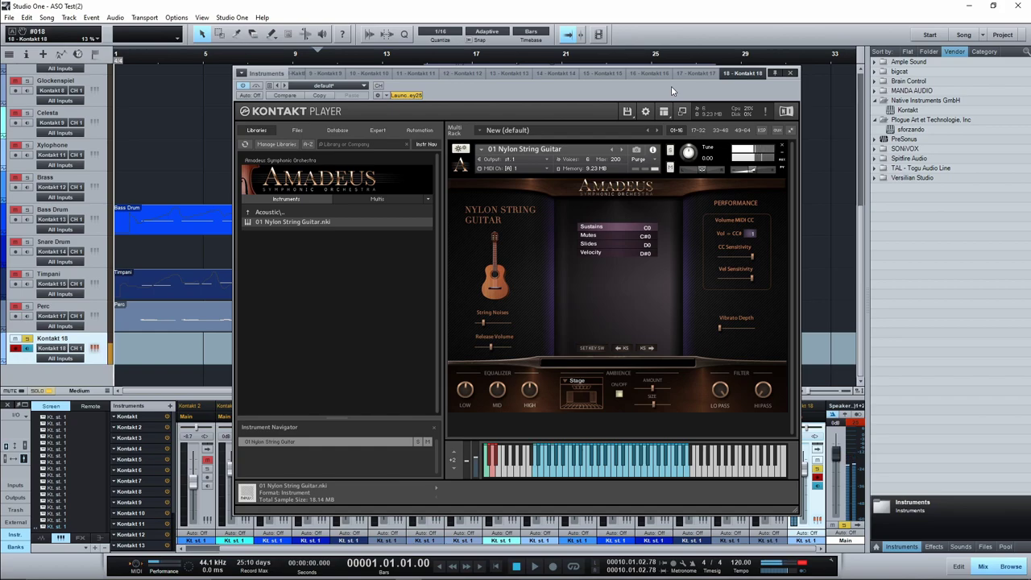
Step: Try raised String Noises and Release Volume on the Nylon String Guitar, and bring the Release Volume down to about 22%
{"action": "left_click_drag", "start_coordinate": [482, 323], "coordinate": [542, 324]}
{"action": "left_click_drag", "start_coordinate": [508, 320], "coordinate": [535, 345]}
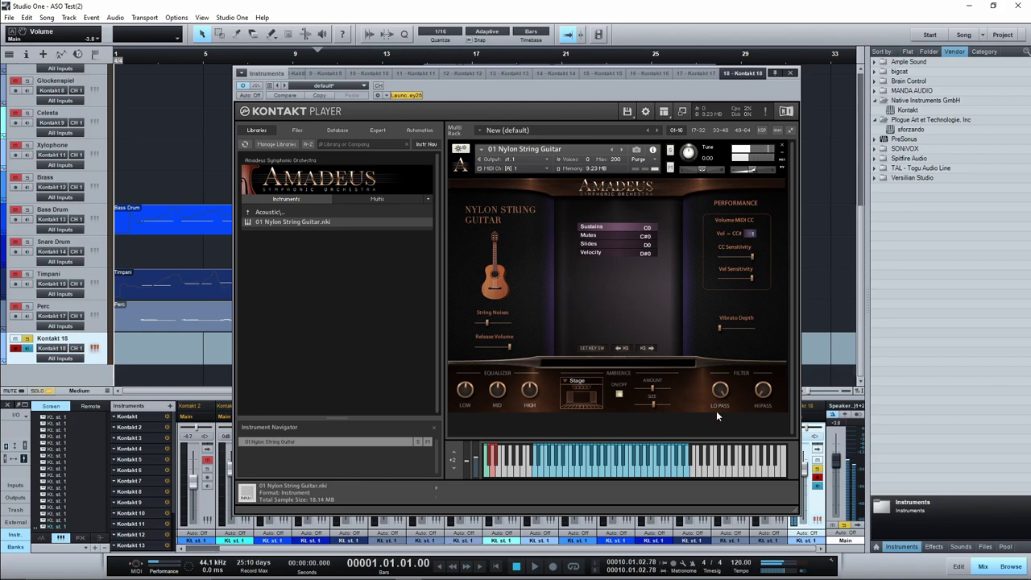
{"action": "left_click_drag", "start_coordinate": [509, 348], "coordinate": [487, 348]}
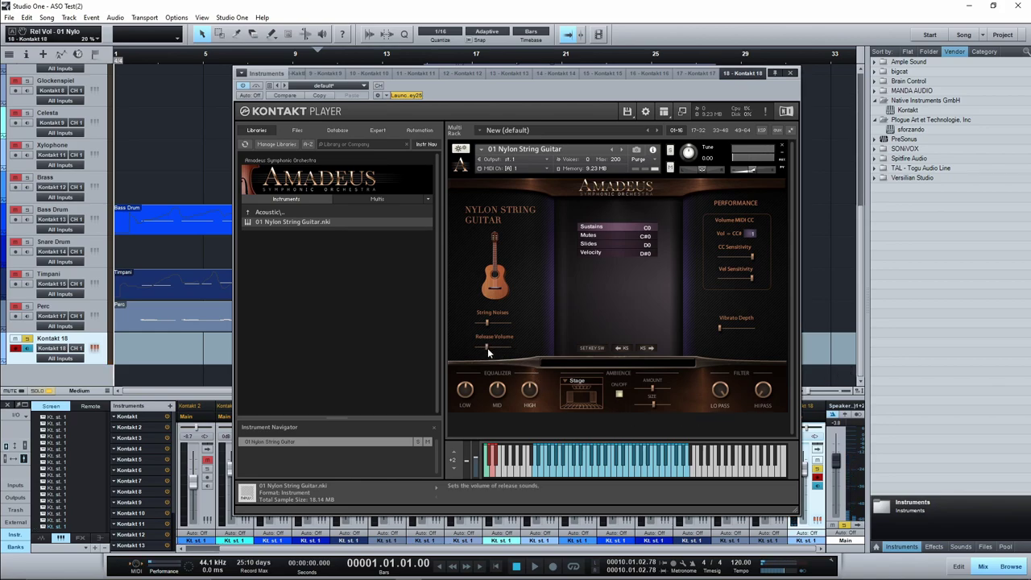
Step: Audition the Nylon String Guitar's Mutes, Slides and Velocity articulations one after another
{"action": "left_click", "coordinate": [605, 234]}
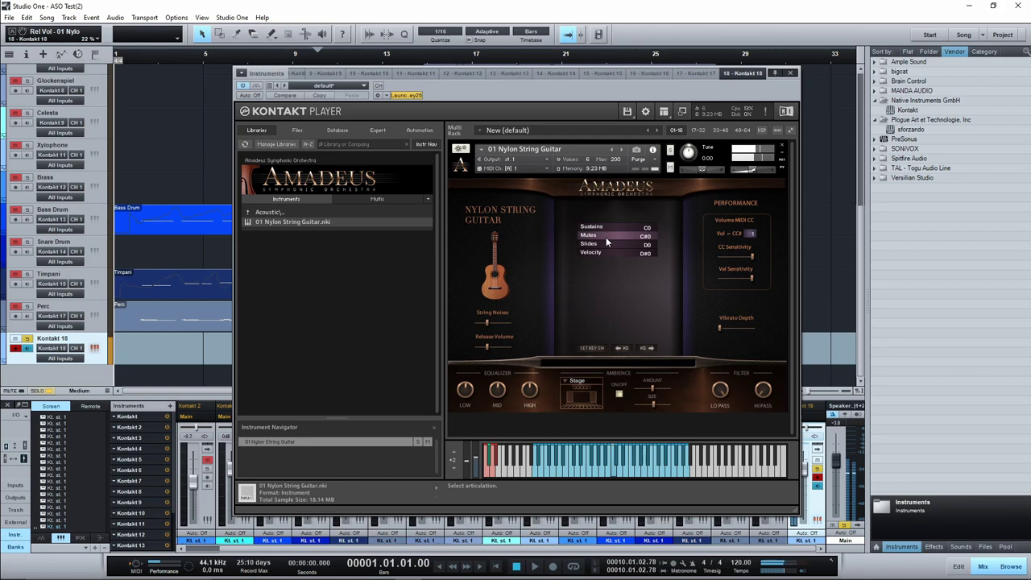
{"action": "left_click", "coordinate": [602, 248]}
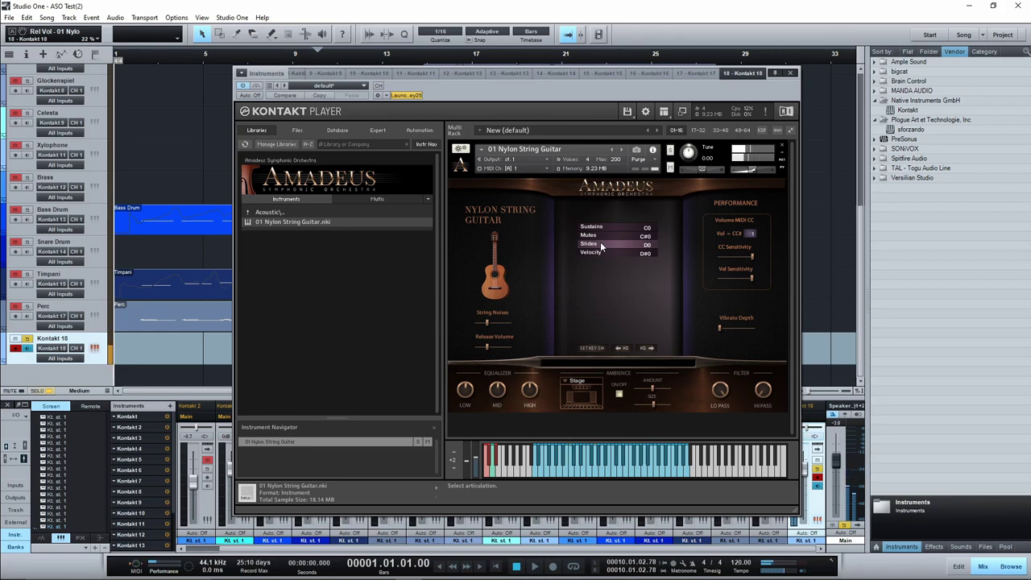
{"action": "left_click", "coordinate": [600, 252]}
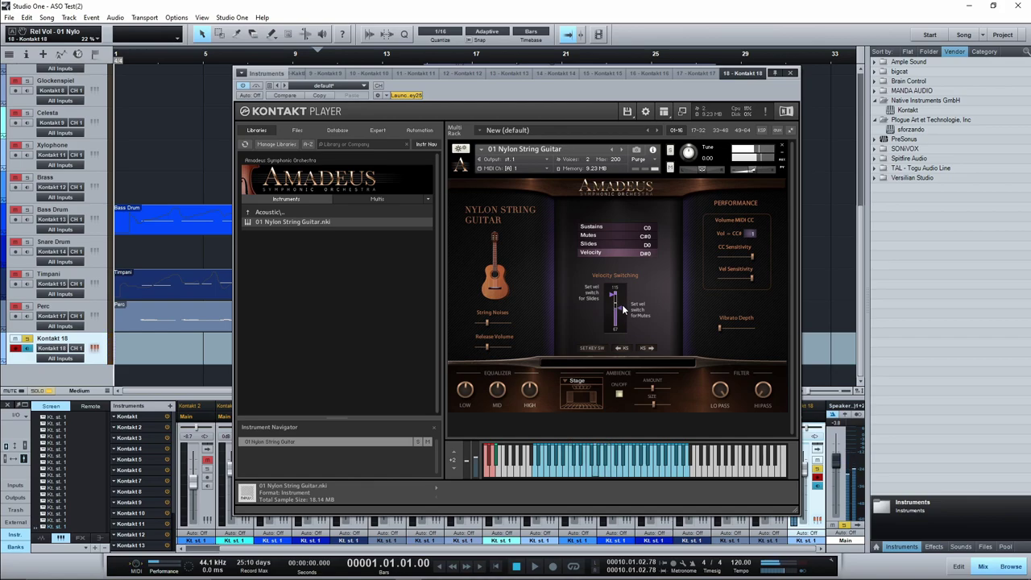
Step: Return the Nylon String Guitar to Sustains and raise its vibrato depth
{"action": "left_click", "coordinate": [616, 226]}
{"action": "left_click_drag", "start_coordinate": [720, 331], "coordinate": [752, 330]}
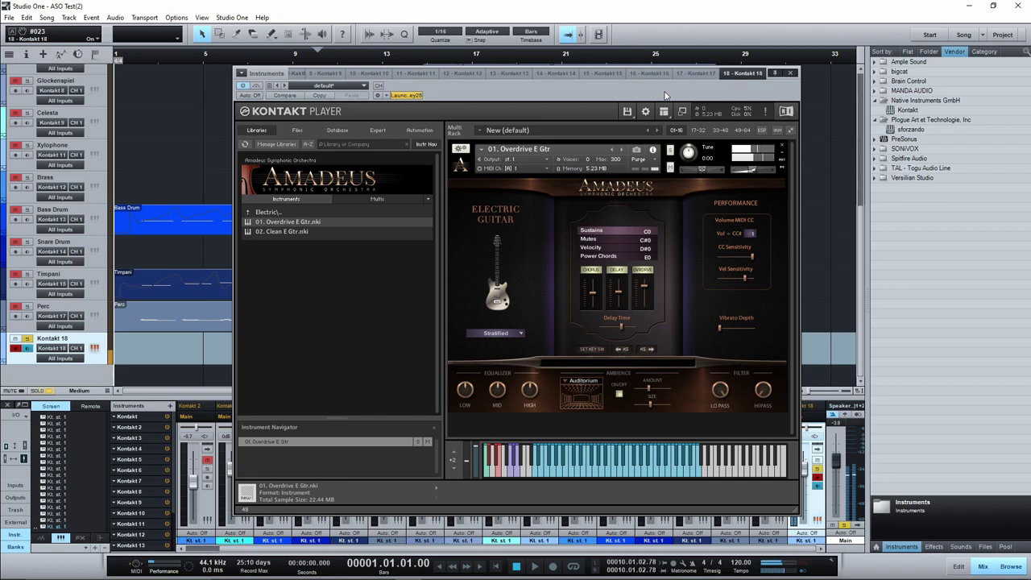
Step: Audition the Overdrive E Gtr's Mutes, Power Chords and Velocity articulations and return to Sustains
{"action": "left_click", "coordinate": [610, 239]}
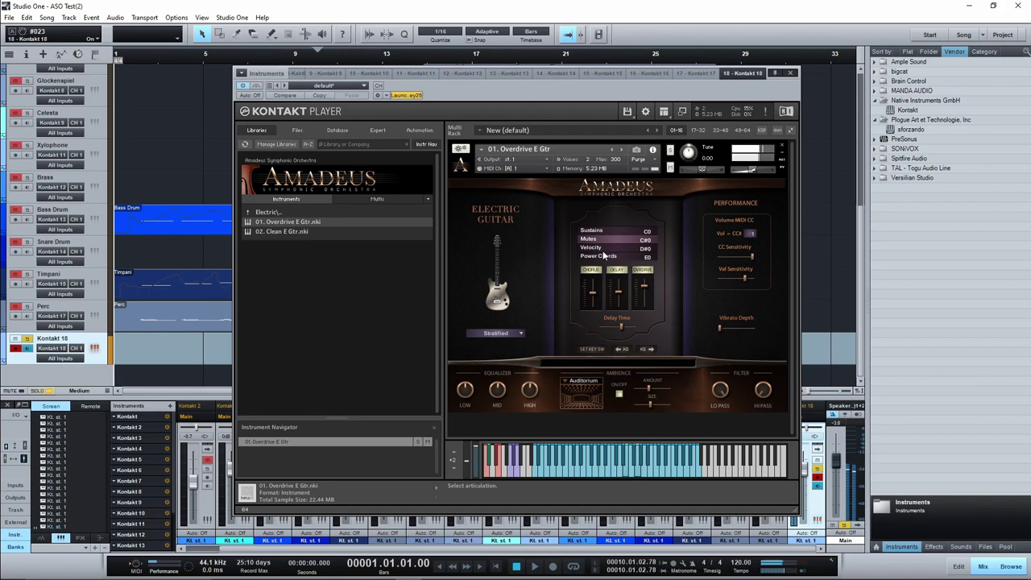
{"action": "left_click", "coordinate": [604, 256]}
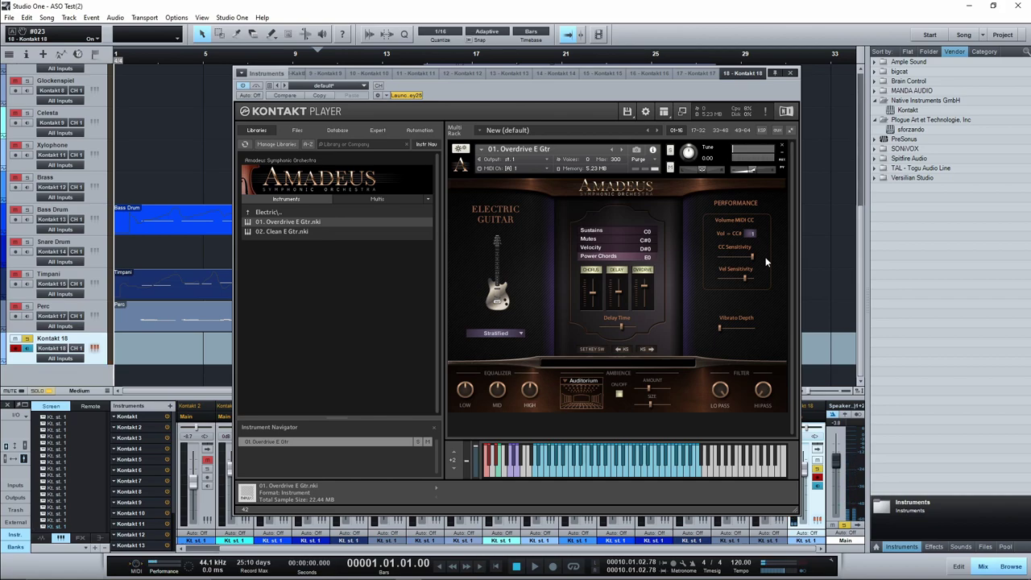
{"action": "left_click", "coordinate": [610, 250]}
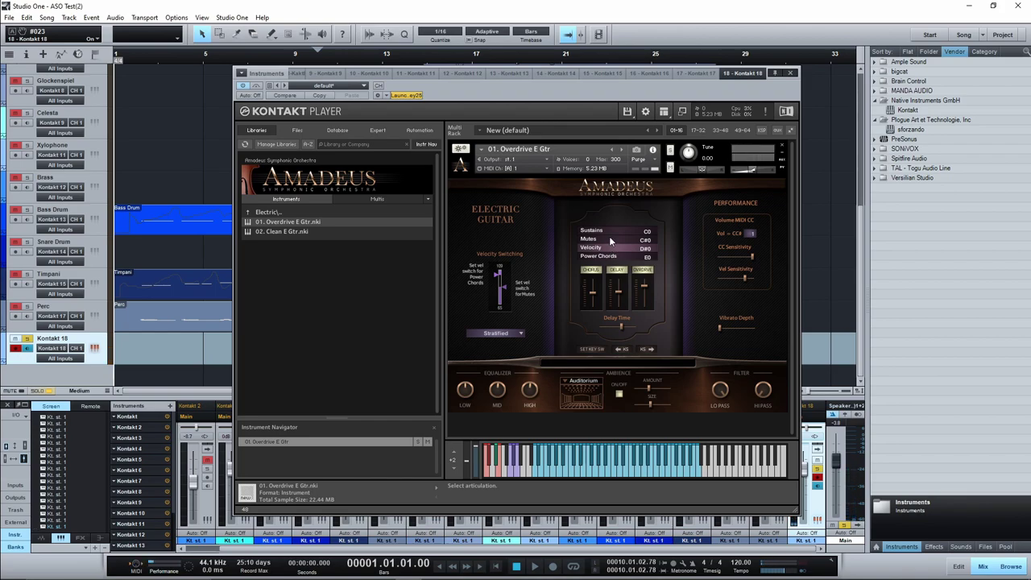
{"action": "left_click", "coordinate": [609, 232]}
Step: Compare the Overdrive E Gtr's Roculus and Lead guitar types and switch back to Stratified
{"action": "left_click", "coordinate": [517, 332]}
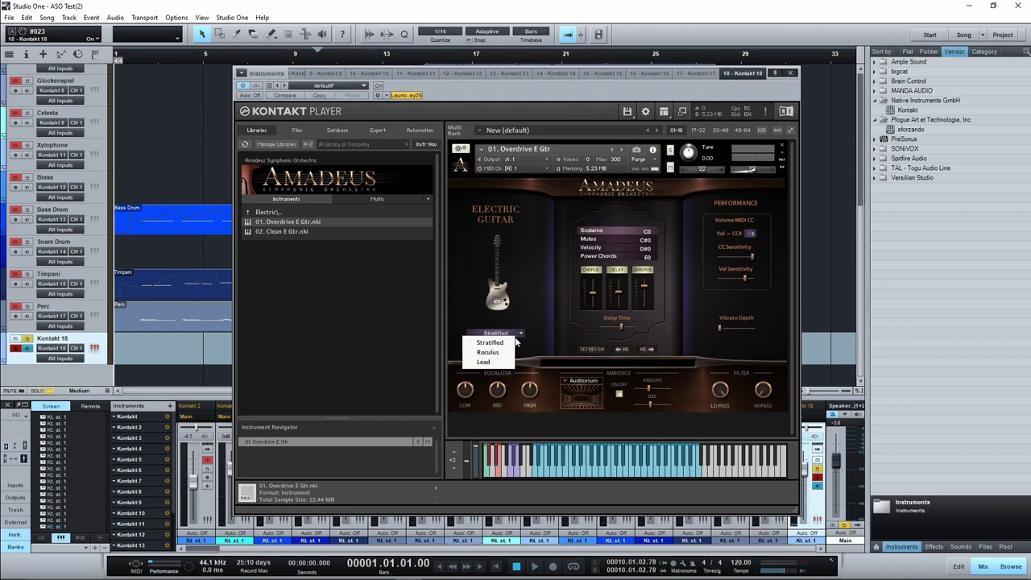
{"action": "left_click", "coordinate": [493, 352]}
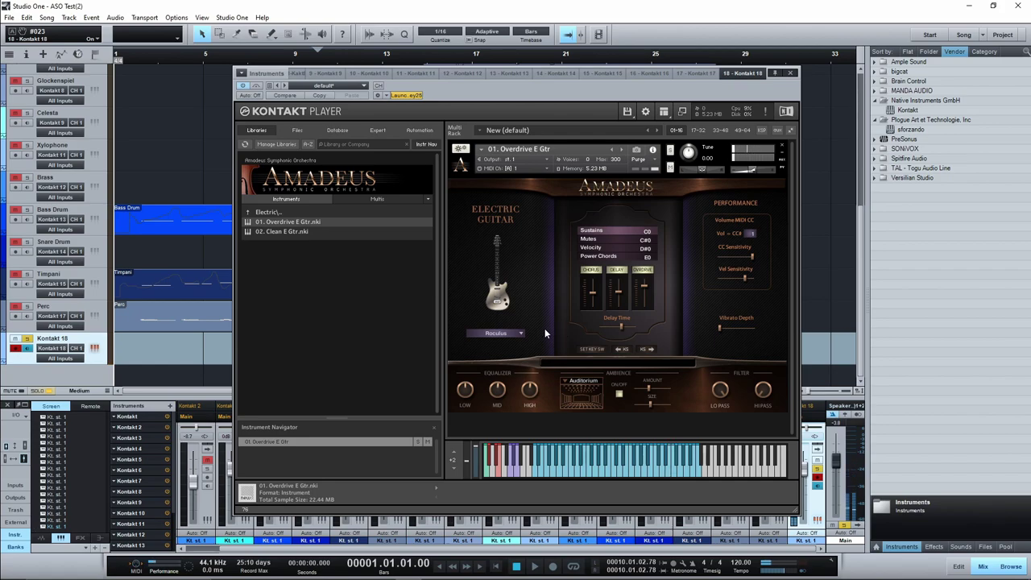
{"action": "left_click", "coordinate": [512, 332]}
{"action": "left_click", "coordinate": [501, 363]}
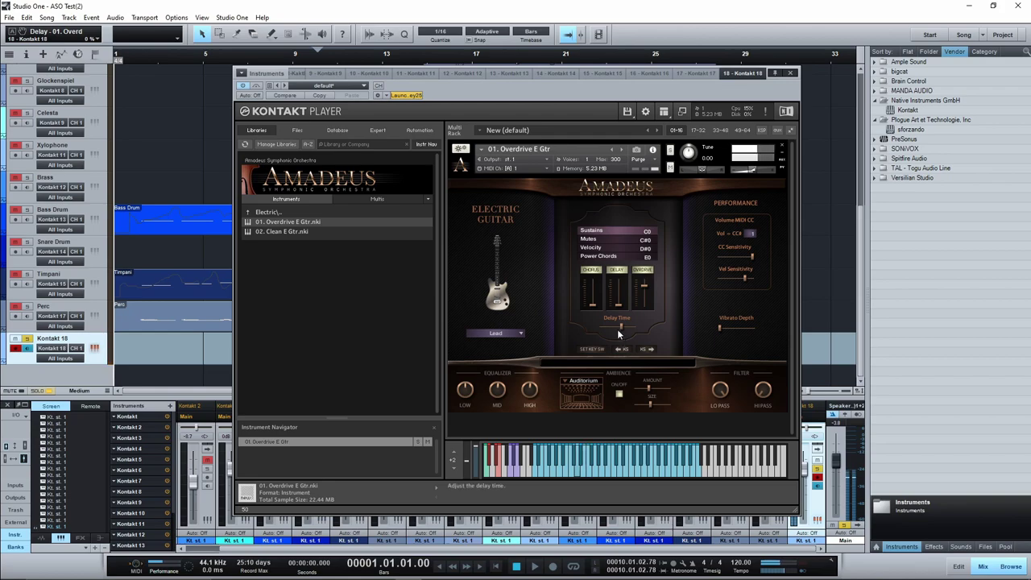
{"action": "left_click", "coordinate": [495, 333]}
{"action": "left_click", "coordinate": [498, 355]}
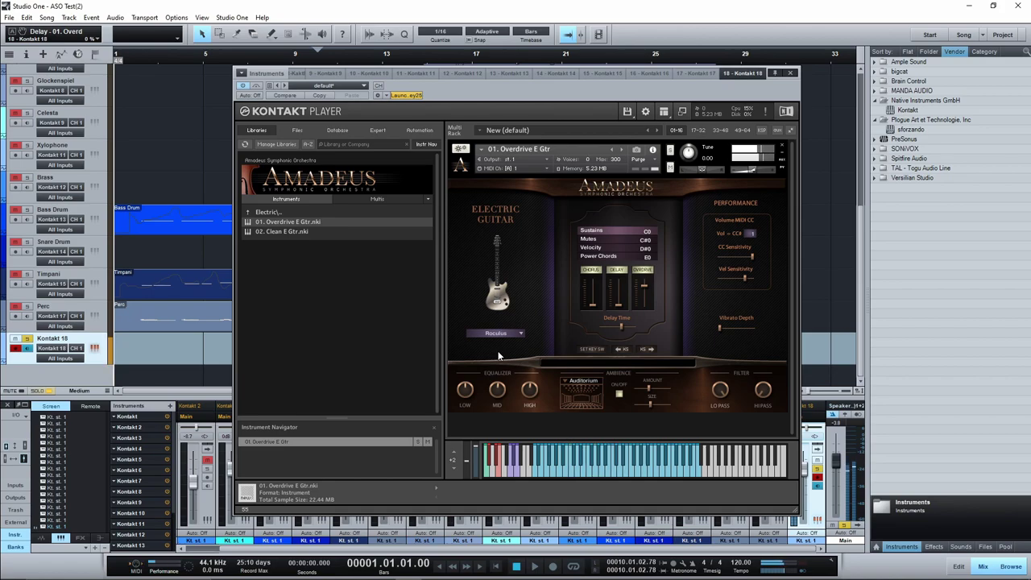
{"action": "left_click", "coordinate": [488, 332]}
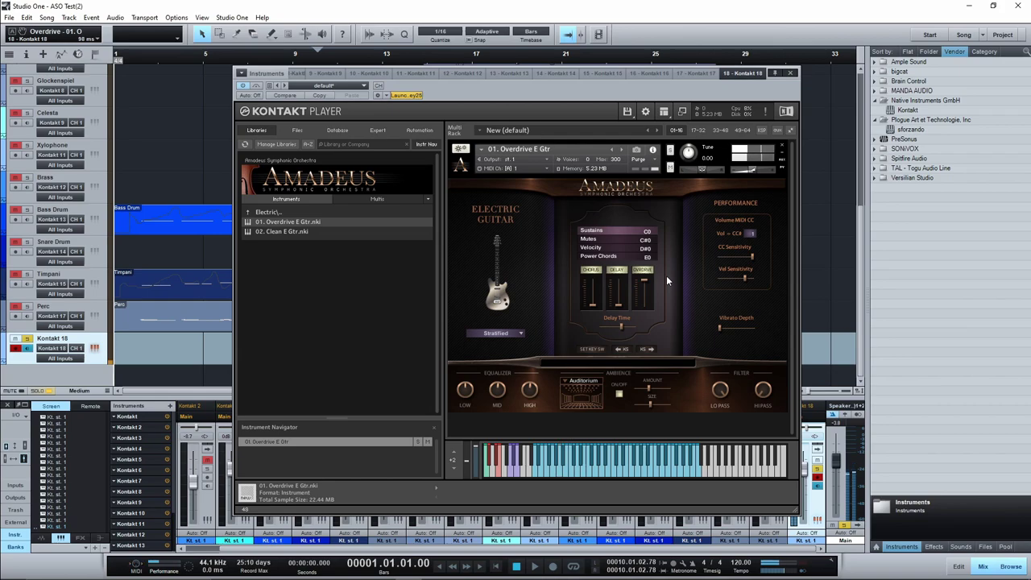
Step: Lower the Overdrive E Gtr's overdrive and bring it back to a medium level, and try higher delay and chorus amounts
{"action": "left_click_drag", "start_coordinate": [645, 283], "coordinate": [646, 301]}
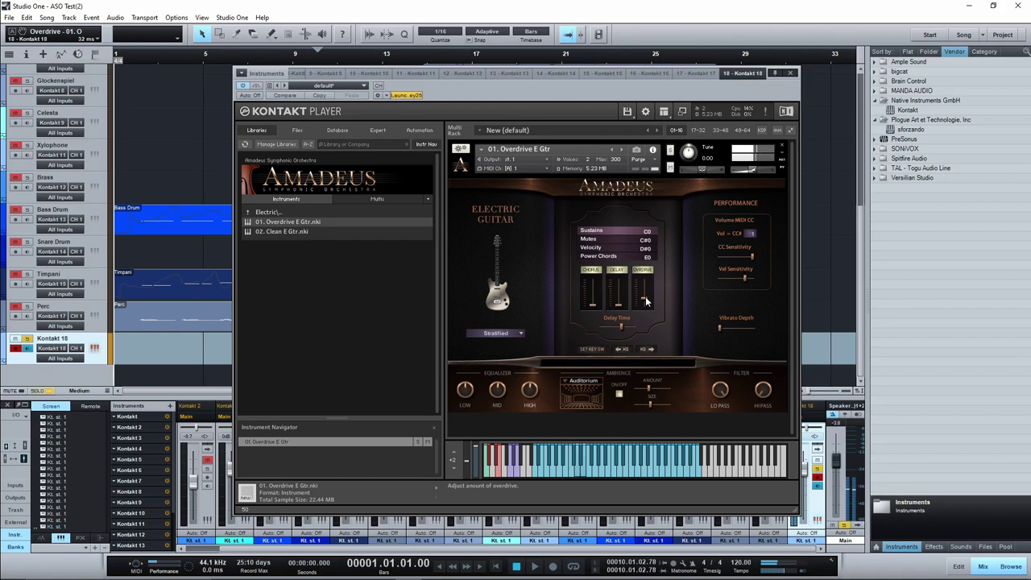
{"action": "left_click_drag", "start_coordinate": [646, 300], "coordinate": [646, 294]}
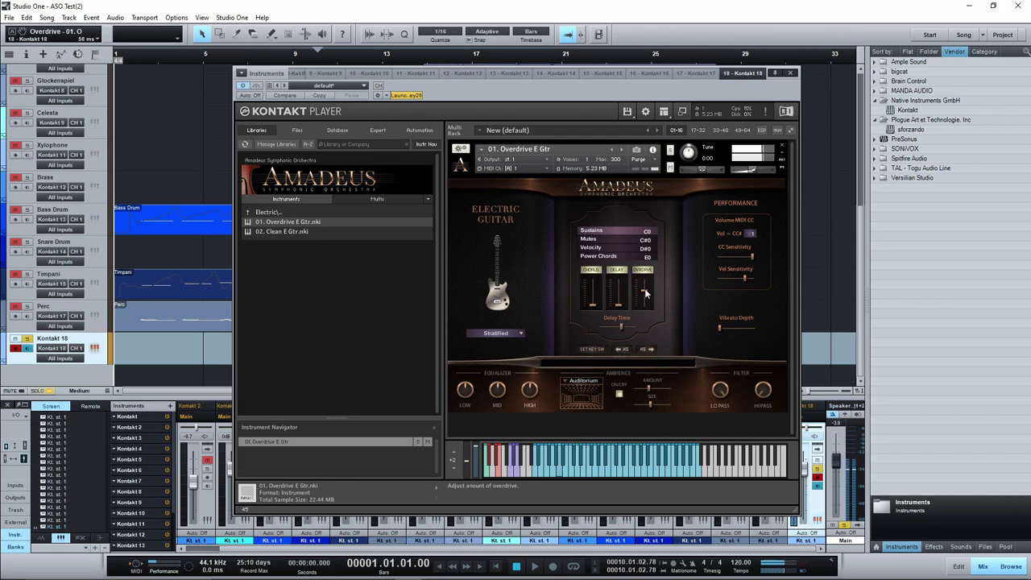
{"action": "left_click_drag", "start_coordinate": [617, 308], "coordinate": [620, 295]}
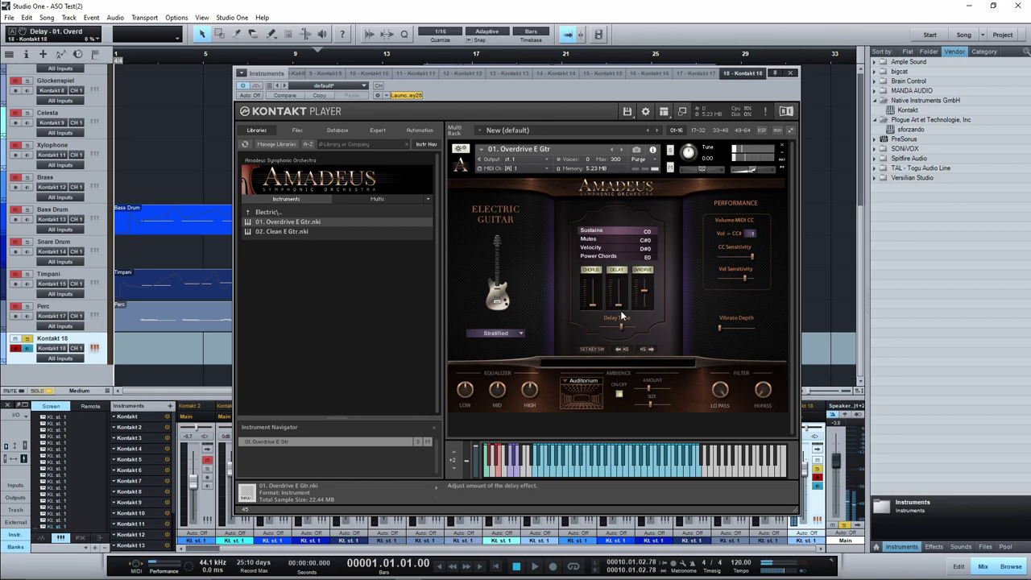
{"action": "left_click_drag", "start_coordinate": [595, 303], "coordinate": [596, 292]}
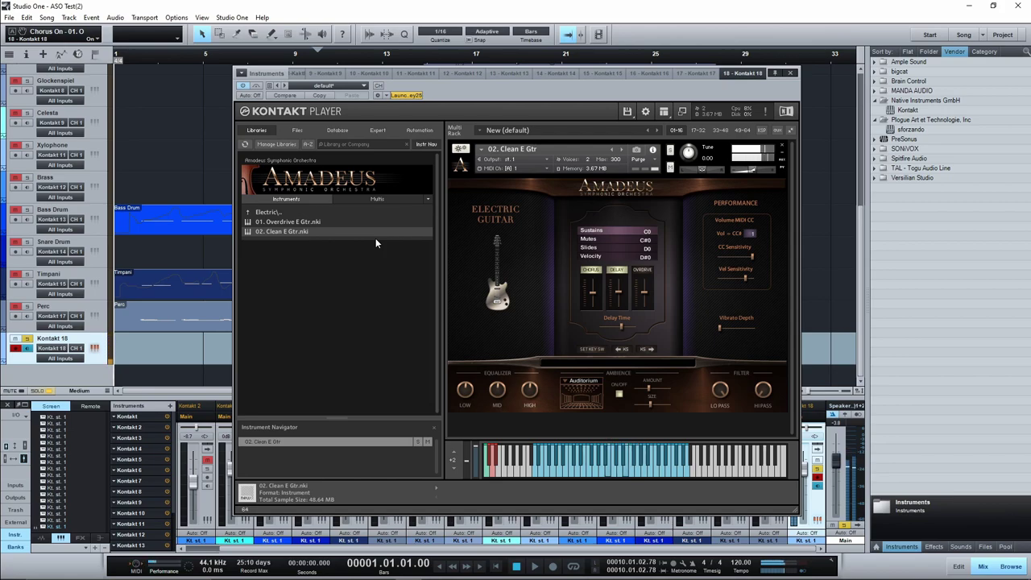
Step: Audition the Clean E Gtr's Mutes, Slides and Velocity articulations and return to Sustains
{"action": "left_click", "coordinate": [590, 239]}
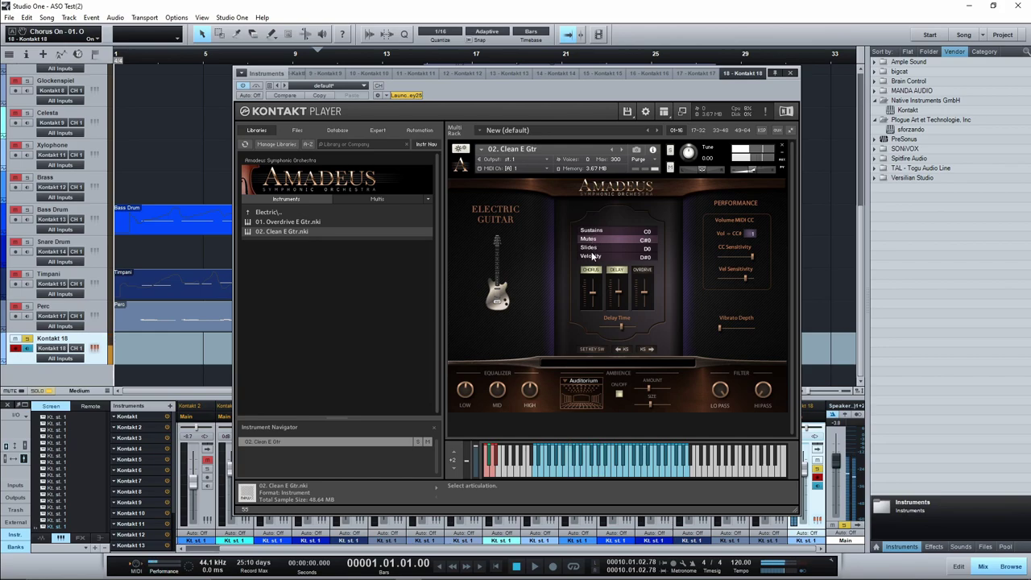
{"action": "left_click", "coordinate": [590, 248]}
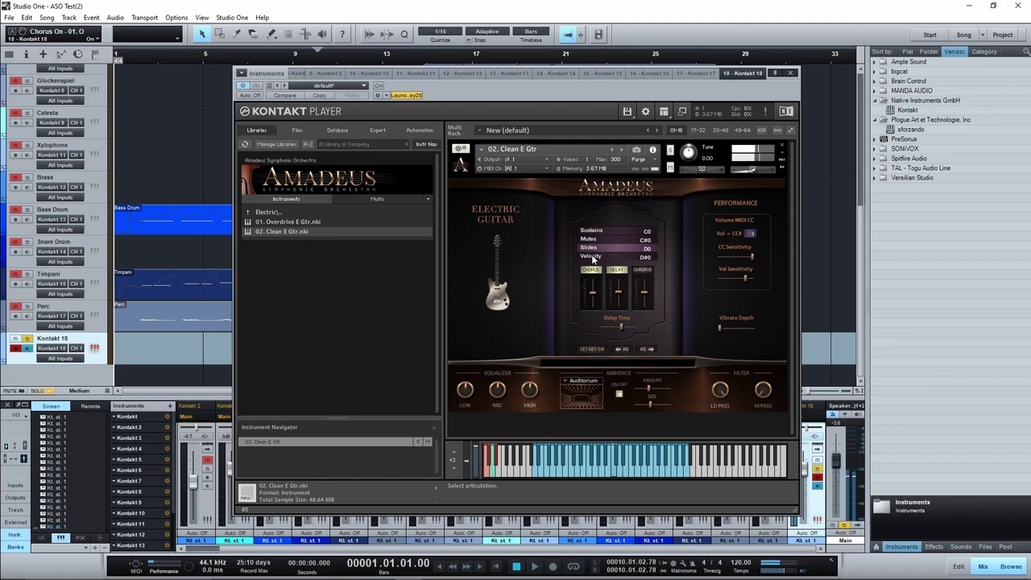
{"action": "left_click", "coordinate": [592, 258]}
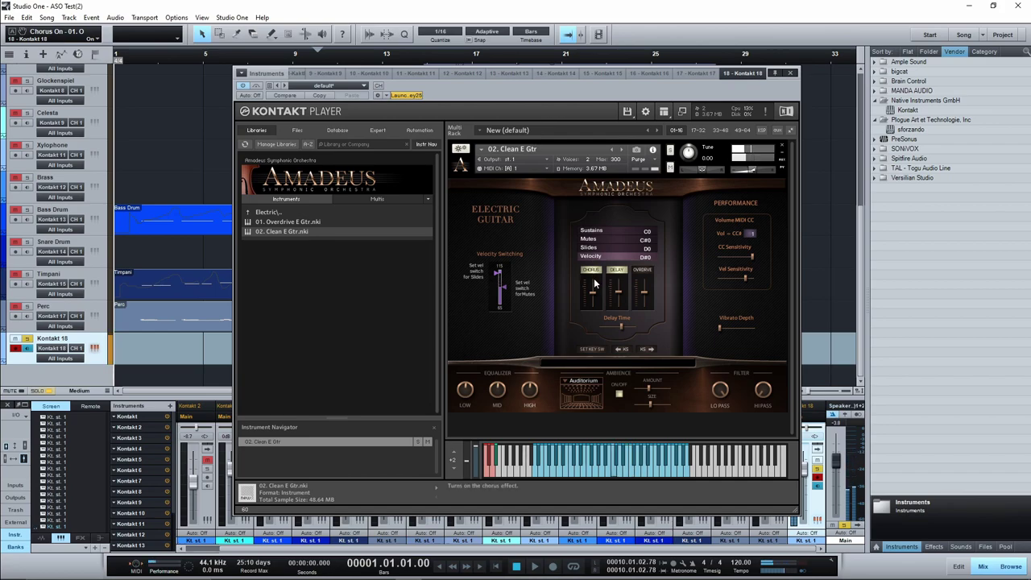
{"action": "left_click", "coordinate": [608, 233]}
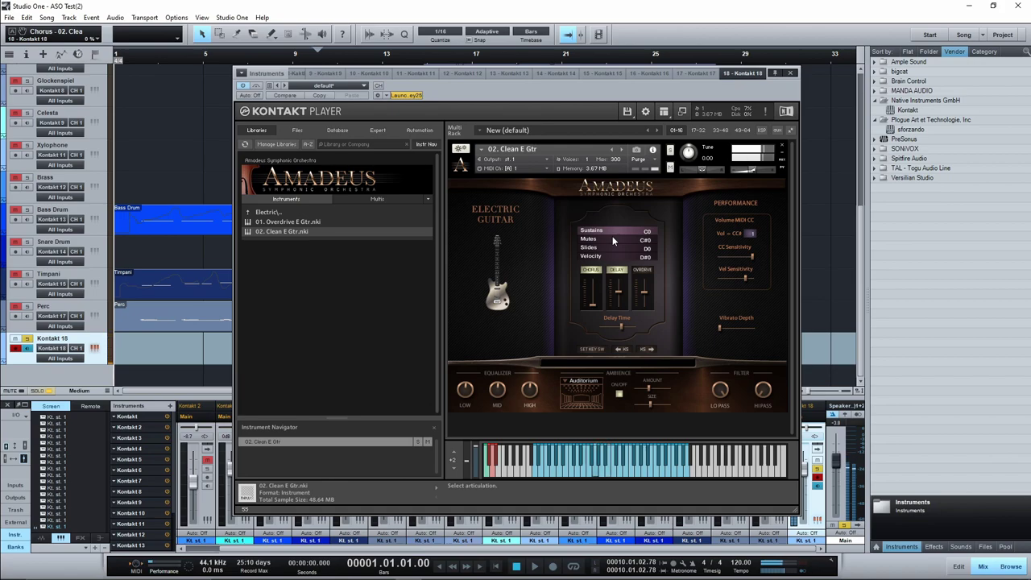
Step: Lower the Clean E Gtr's delay to its minimum, switch on the overdrive and raise its amount slightly
{"action": "left_click_drag", "start_coordinate": [627, 300], "coordinate": [625, 312]}
{"action": "left_click", "coordinate": [644, 270]}
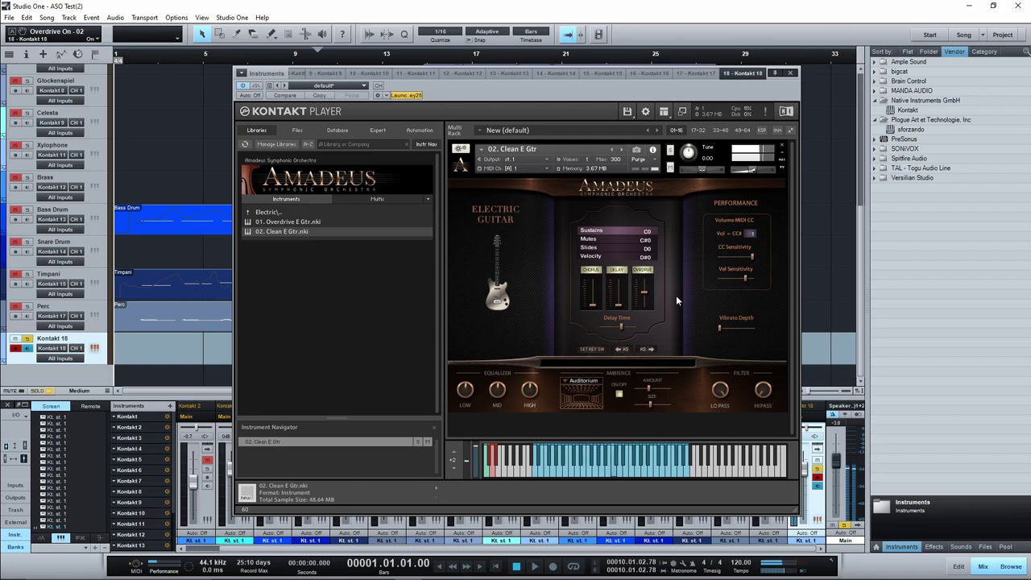
{"action": "left_click_drag", "start_coordinate": [645, 295], "coordinate": [644, 290]}
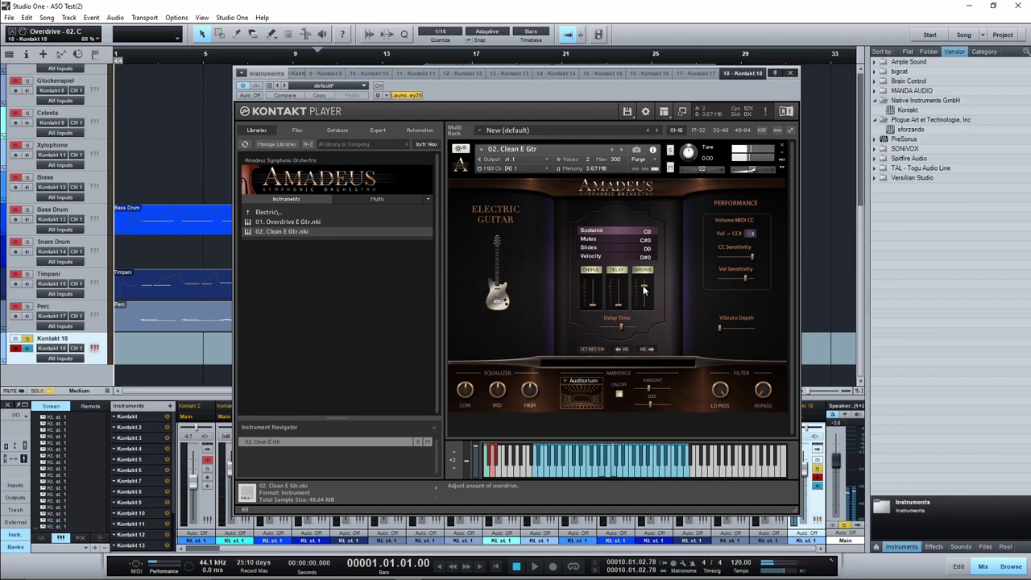
Step: Try a high vibrato depth on the Clean E Gtr and bring it back down to the minimum
{"action": "left_click_drag", "start_coordinate": [721, 327], "coordinate": [742, 321]}
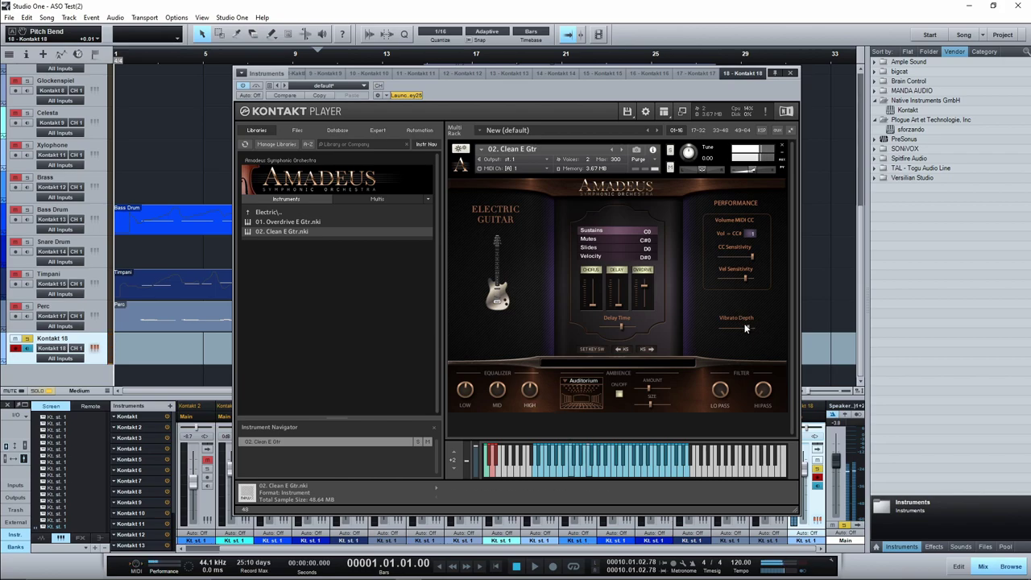
{"action": "left_click_drag", "start_coordinate": [744, 323], "coordinate": [700, 327]}
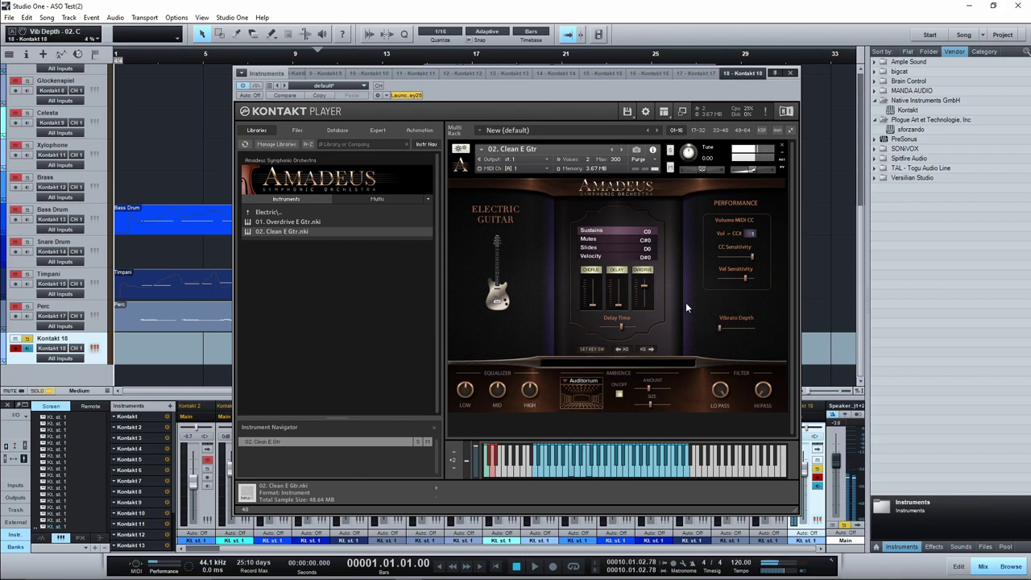
Step: Switch off the Clean E Gtr's overdrive and raise its delay and chorus amounts to about halfway
{"action": "left_click", "coordinate": [651, 272]}
{"action": "left_click_drag", "start_coordinate": [619, 308], "coordinate": [618, 292]}
{"action": "left_click", "coordinate": [595, 302]}
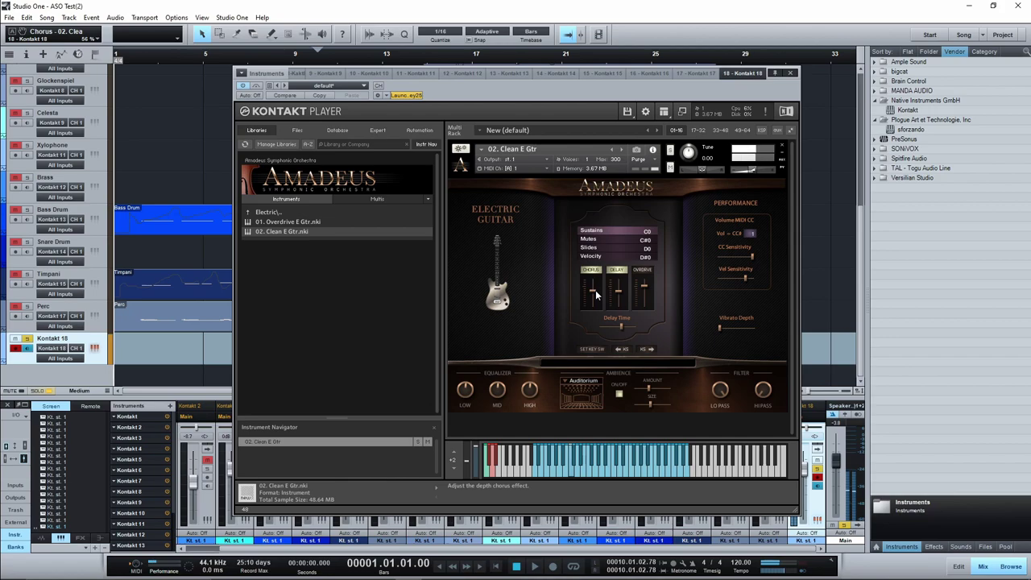
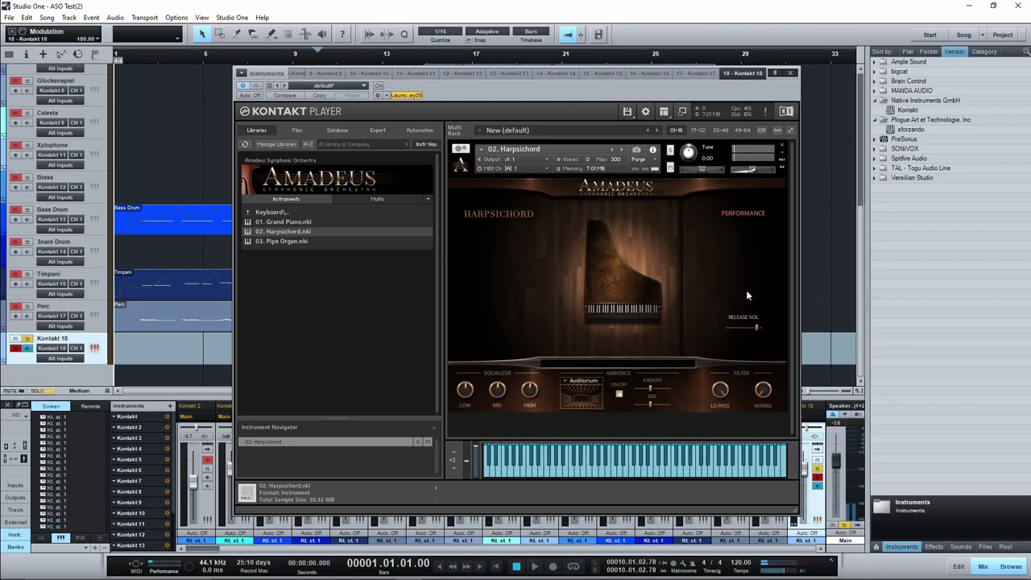
Step: Lower the Harpsichord's release volume
{"action": "left_click_drag", "start_coordinate": [755, 327], "coordinate": [730, 318]}
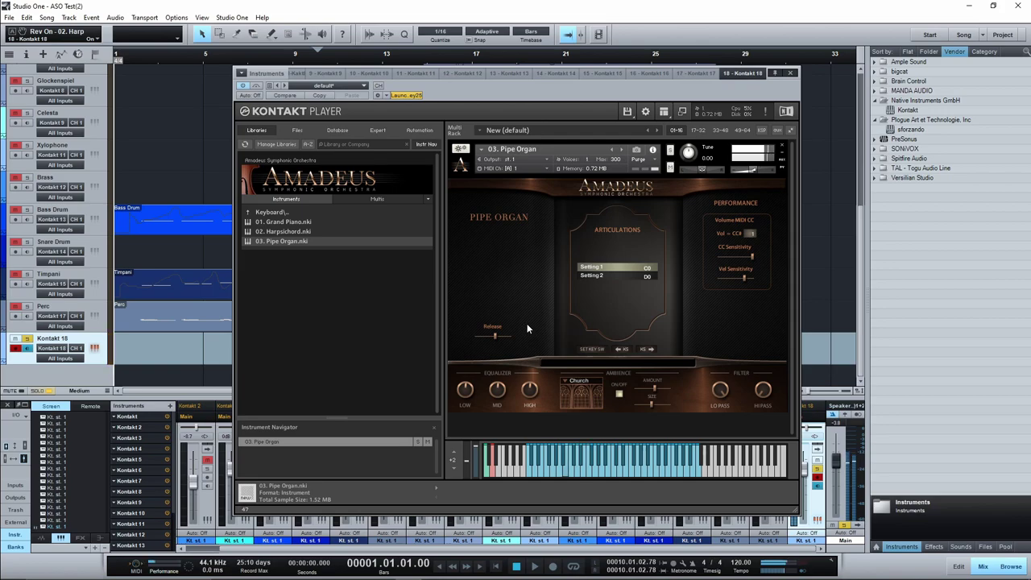
Step: Audition the Pipe Organ's Setting 2 articulation
{"action": "left_click", "coordinate": [613, 276]}
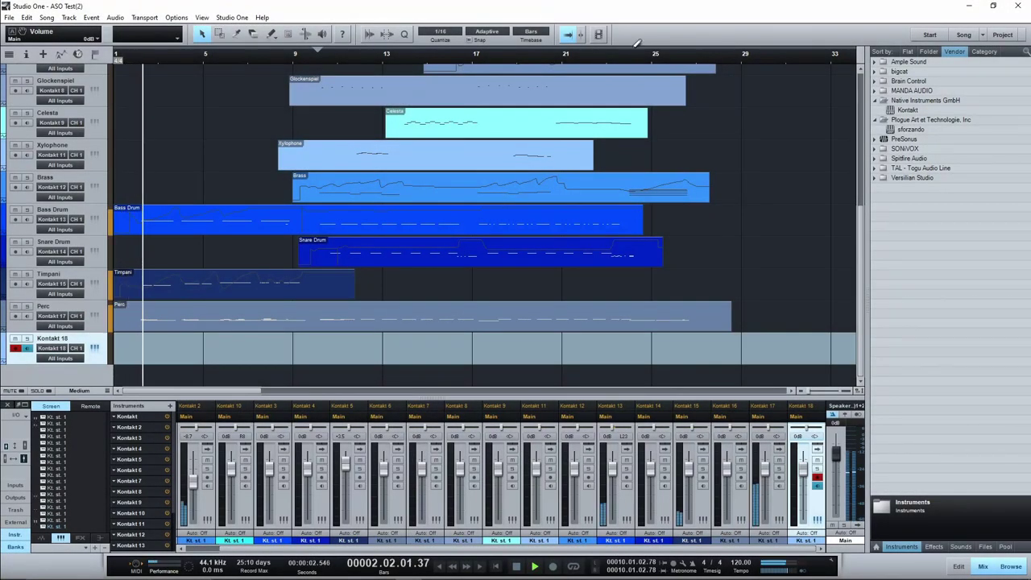
Step: Look through the arrangement's instrument tracks, from Organ to Perc, while the demo song plays
{"action": "scroll", "coordinate": [612, 202], "scroll_direction": "up", "scroll_amount": 1}
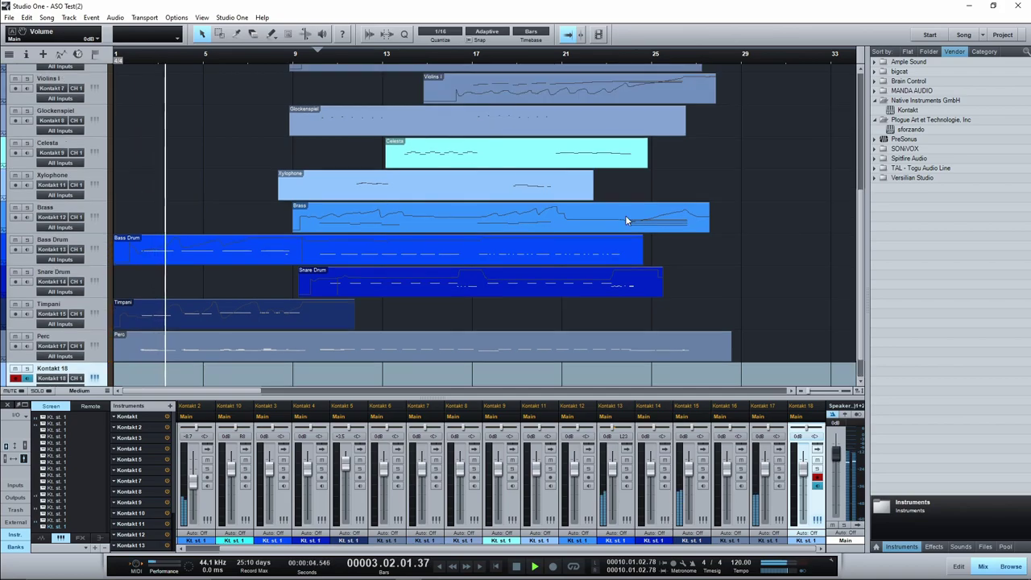
{"action": "scroll", "coordinate": [682, 250], "scroll_direction": "up", "scroll_amount": 2}
{"action": "scroll", "coordinate": [687, 244], "scroll_direction": "up", "scroll_amount": 5}
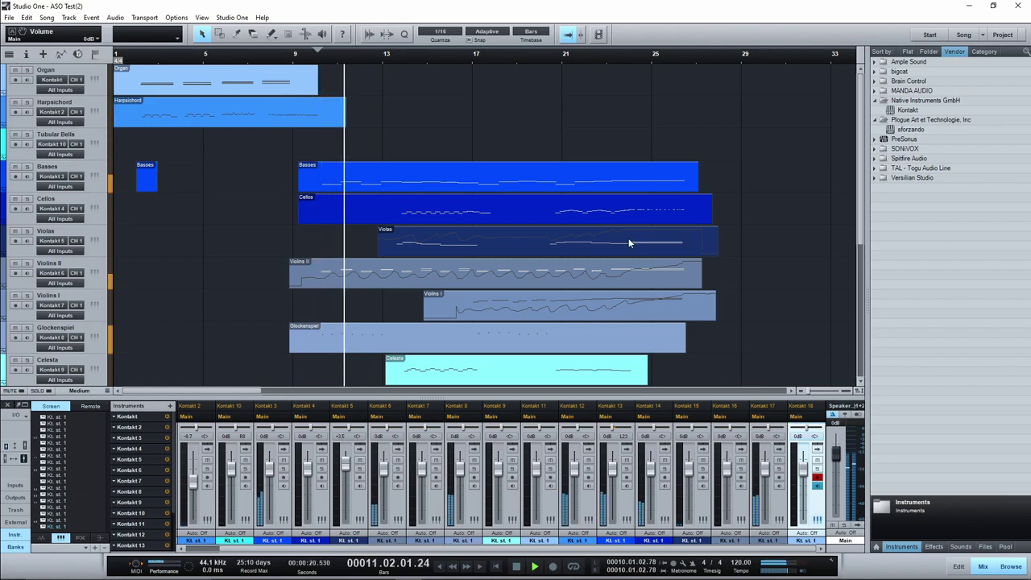
{"action": "scroll", "coordinate": [628, 238], "scroll_direction": "down", "scroll_amount": 2}
{"action": "scroll", "coordinate": [629, 243], "scroll_direction": "down", "scroll_amount": 4}
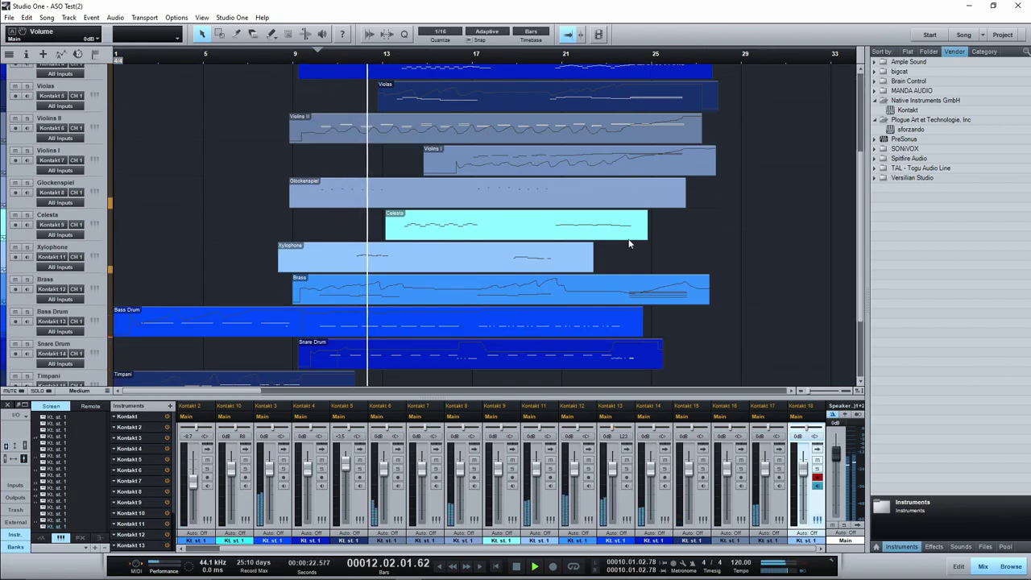
{"action": "scroll", "coordinate": [629, 243], "scroll_direction": "down", "scroll_amount": 3}
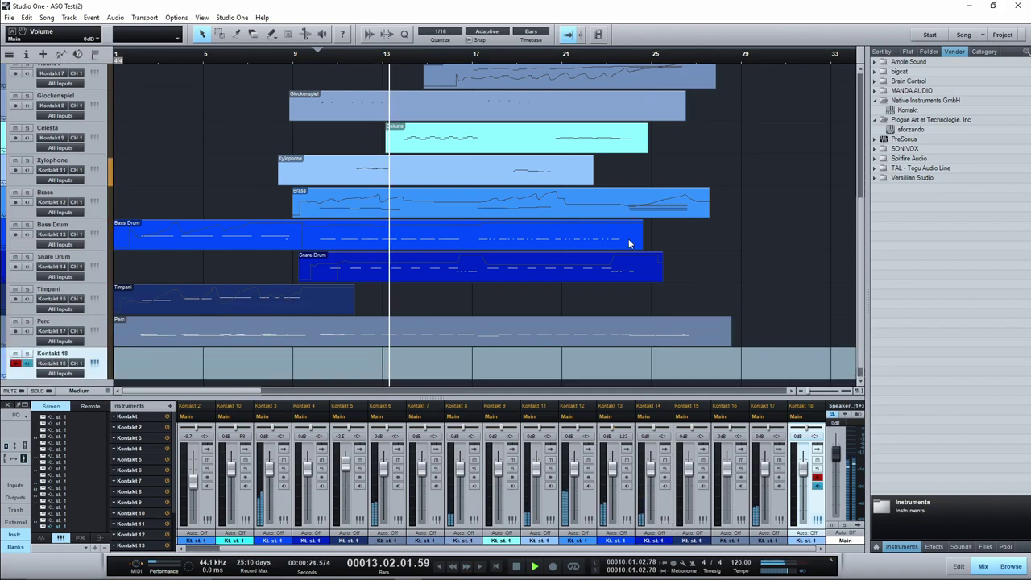